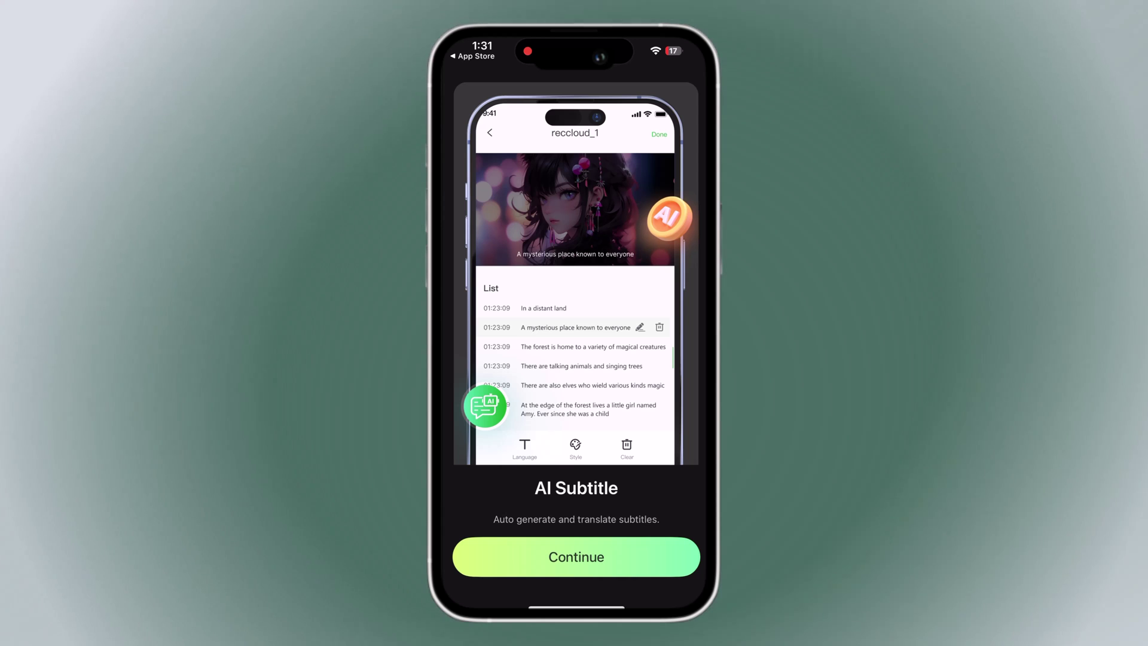
- Move past the AI Subtitle onboarding screen to the AI Text to Video page
left_click(575, 557)
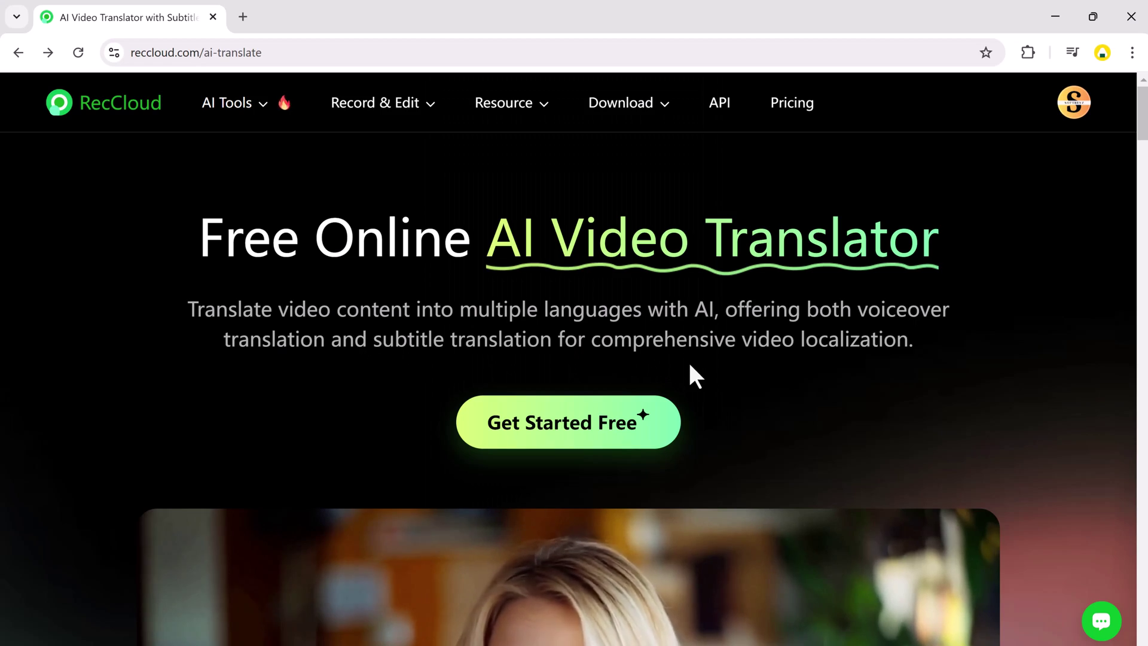
scroll(716, 409, "down", 4)
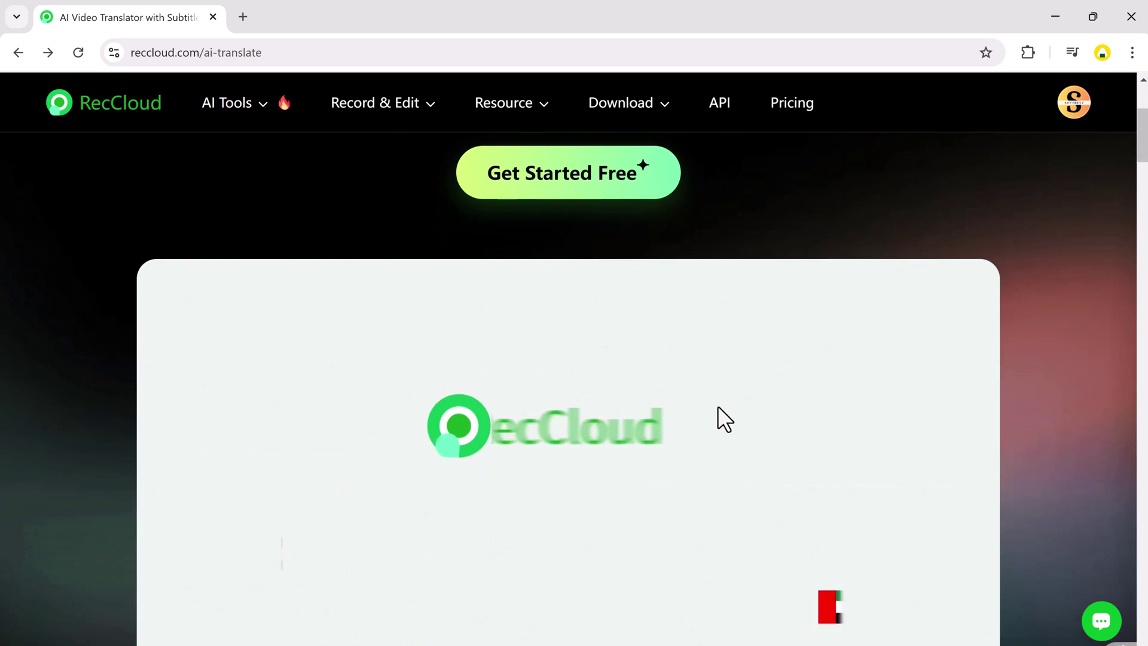
scroll(719, 407, "down", 2)
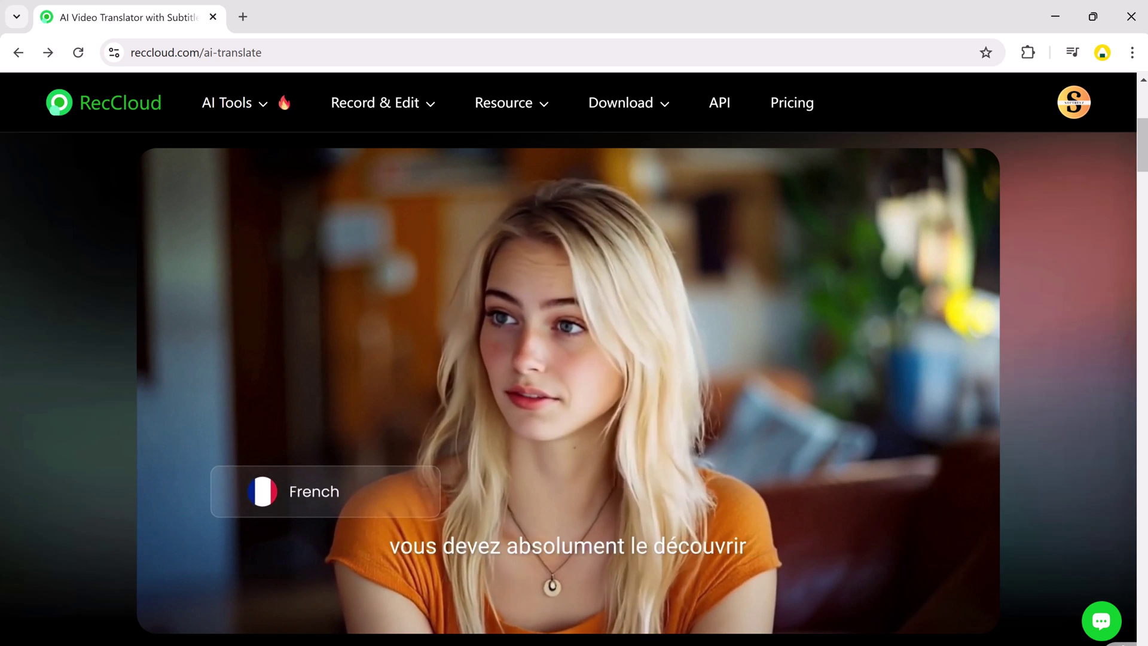
scroll(1104, 479, "down", 5)
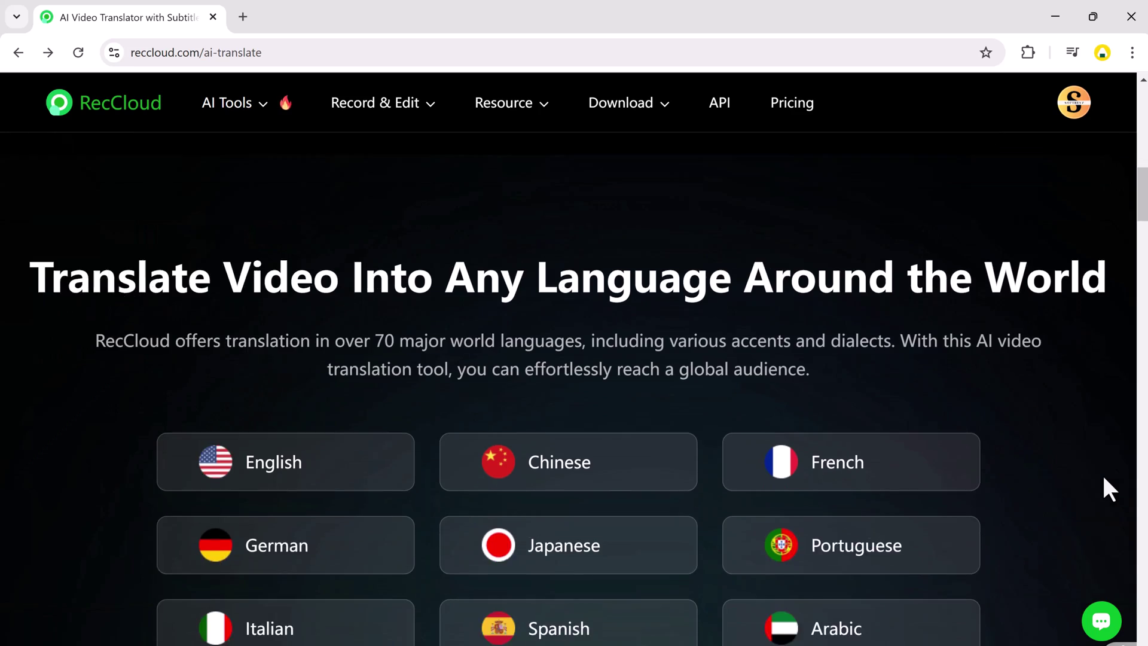
scroll(1104, 479, "down", 2)
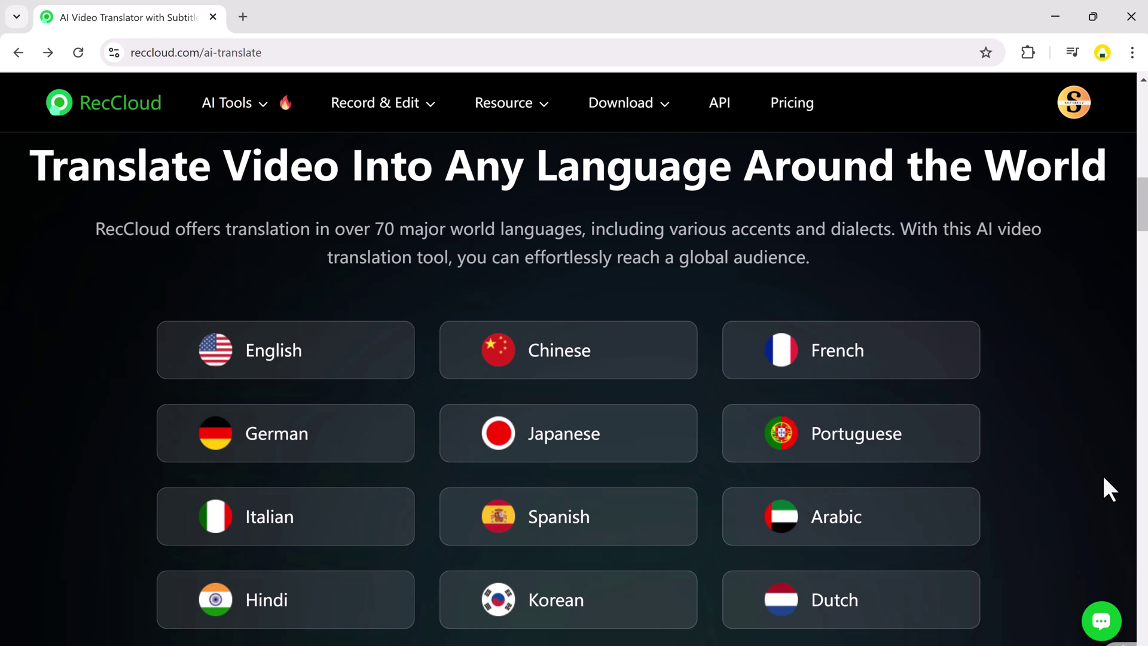
scroll(1103, 479, "down", 3)
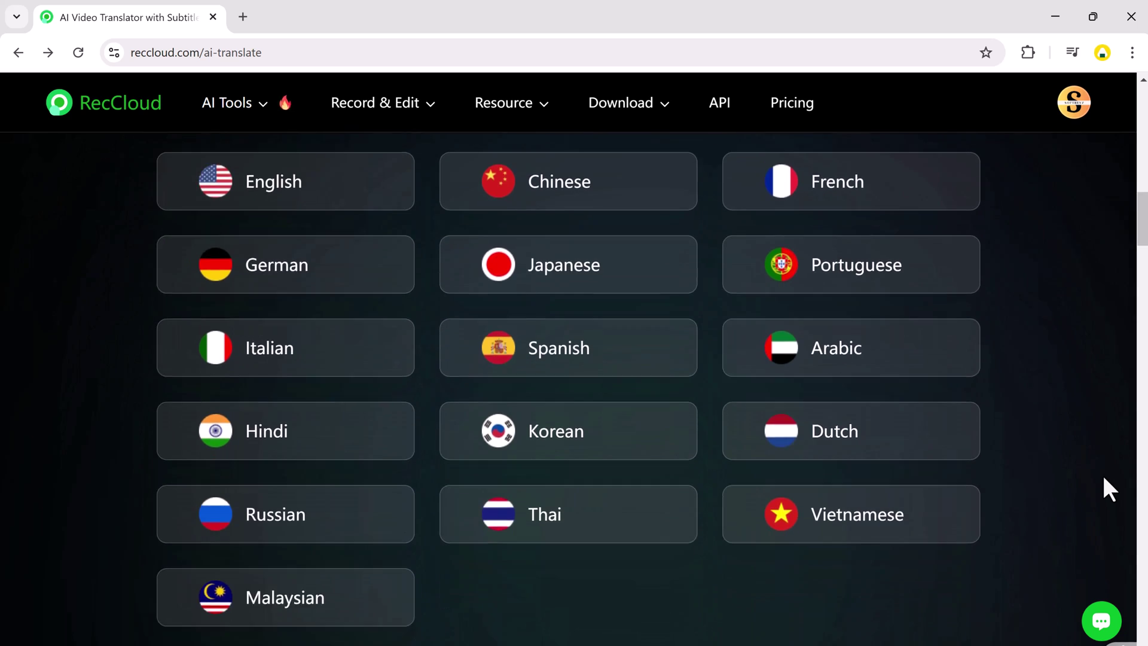
scroll(1104, 479, "down", 2)
scroll(1104, 478, "down", 5)
scroll(1103, 479, "down", 1)
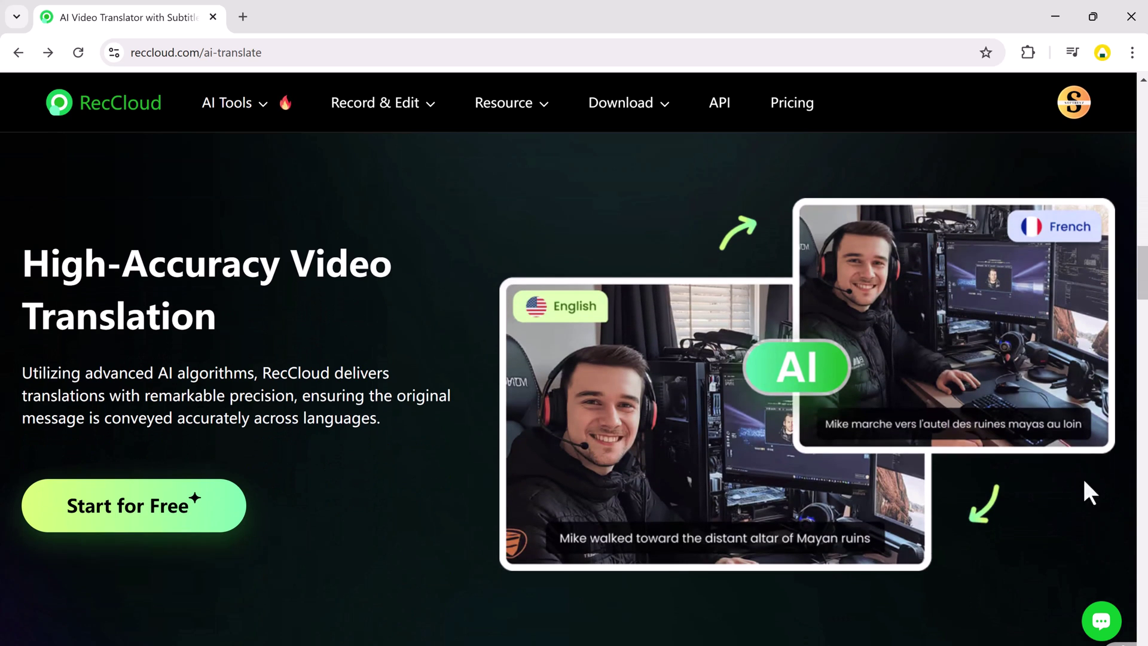
scroll(342, 589, "down", 5)
scroll(376, 640, "down", 2)
scroll(376, 640, "down", 3)
scroll(373, 635, "up", 1)
scroll(371, 633, "up", 5)
scroll(389, 574, "up", 5)
scroll(401, 538, "up", 5)
scroll(409, 507, "up", 5)
scroll(419, 478, "up", 5)
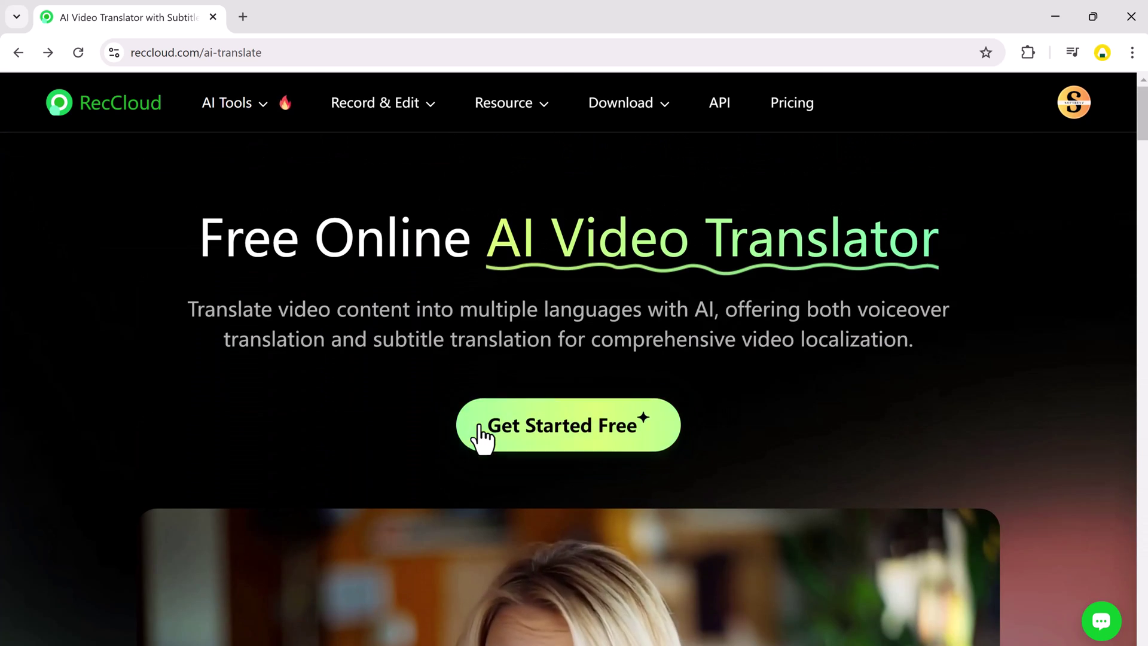
- Get started free and choose the Video Translation (Audio + Subtitles) mode
left_click(567, 428)
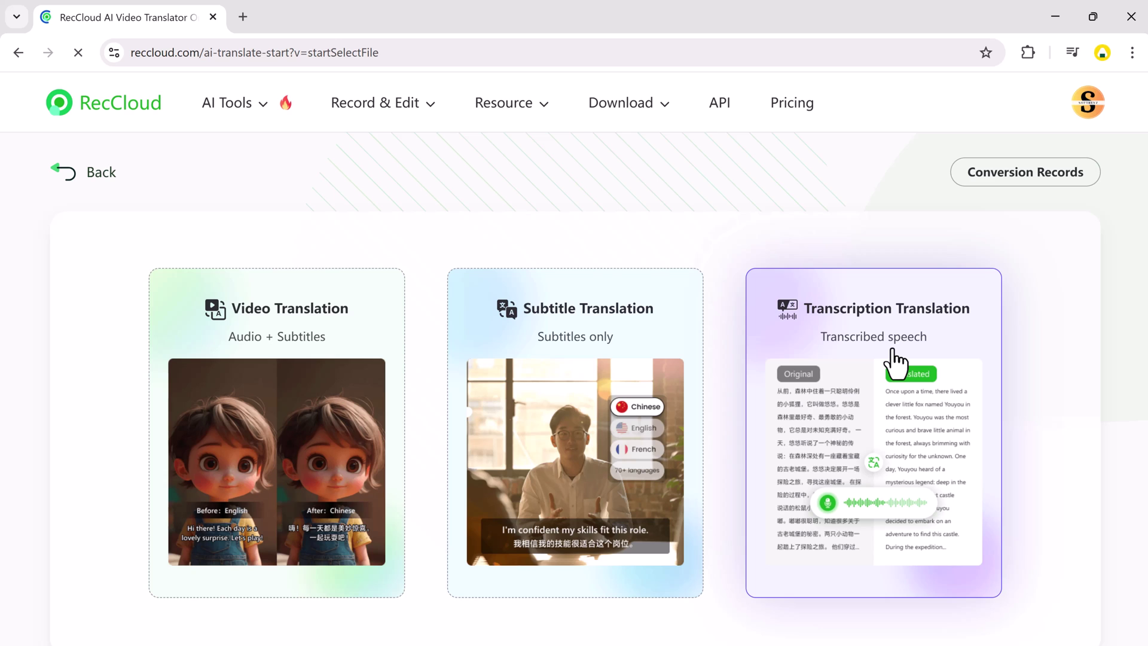
left_click(270, 376)
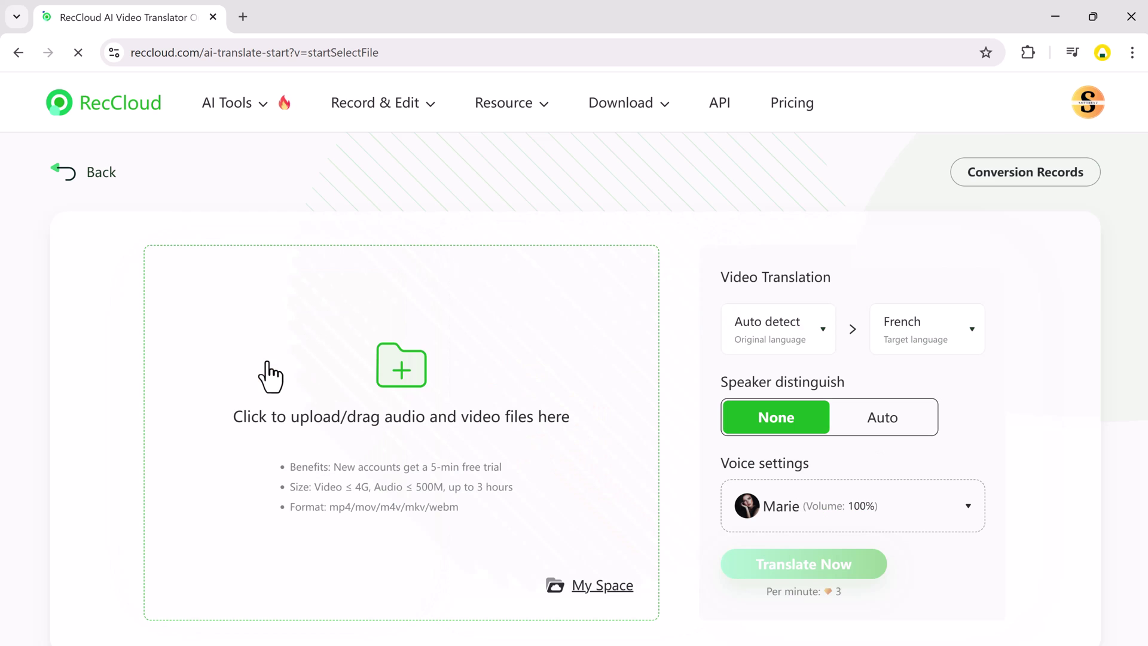
- Upload the 12-second clip of the woman in a beanie and preview it briefly
left_click(391, 377)
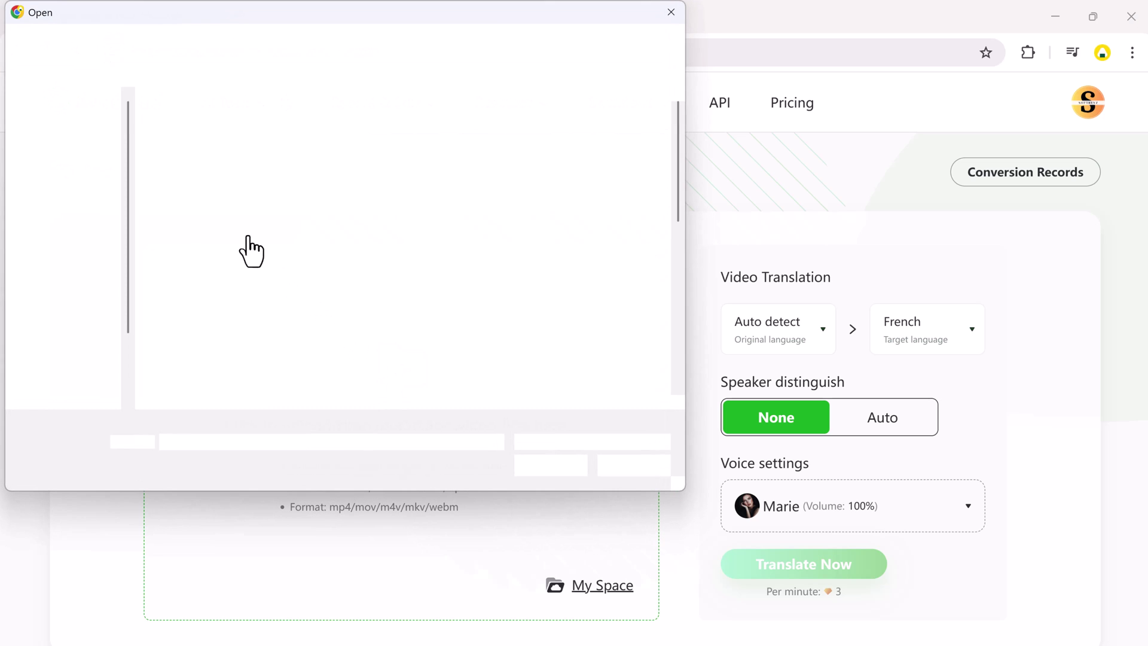
left_click(542, 465)
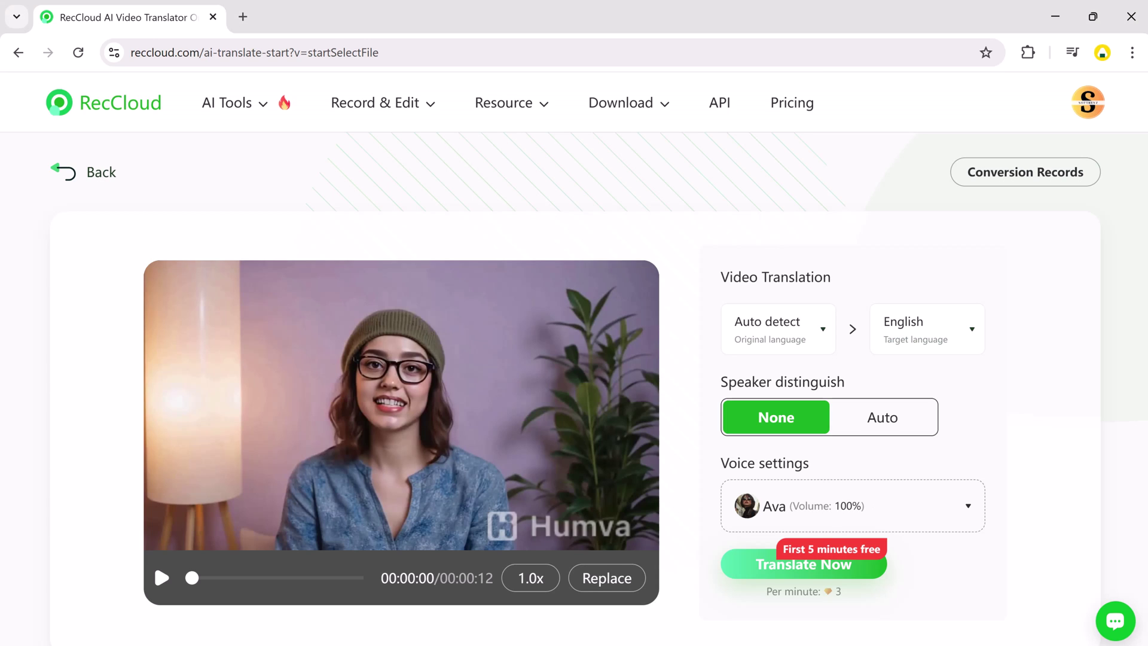
left_click(160, 578)
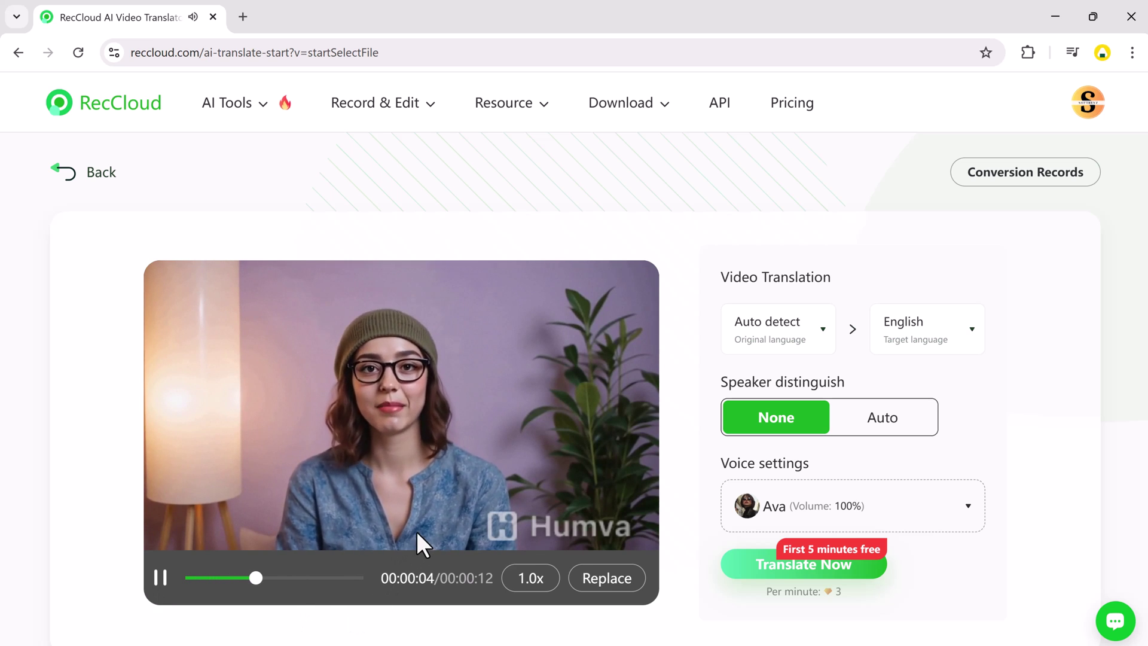
left_click(160, 578)
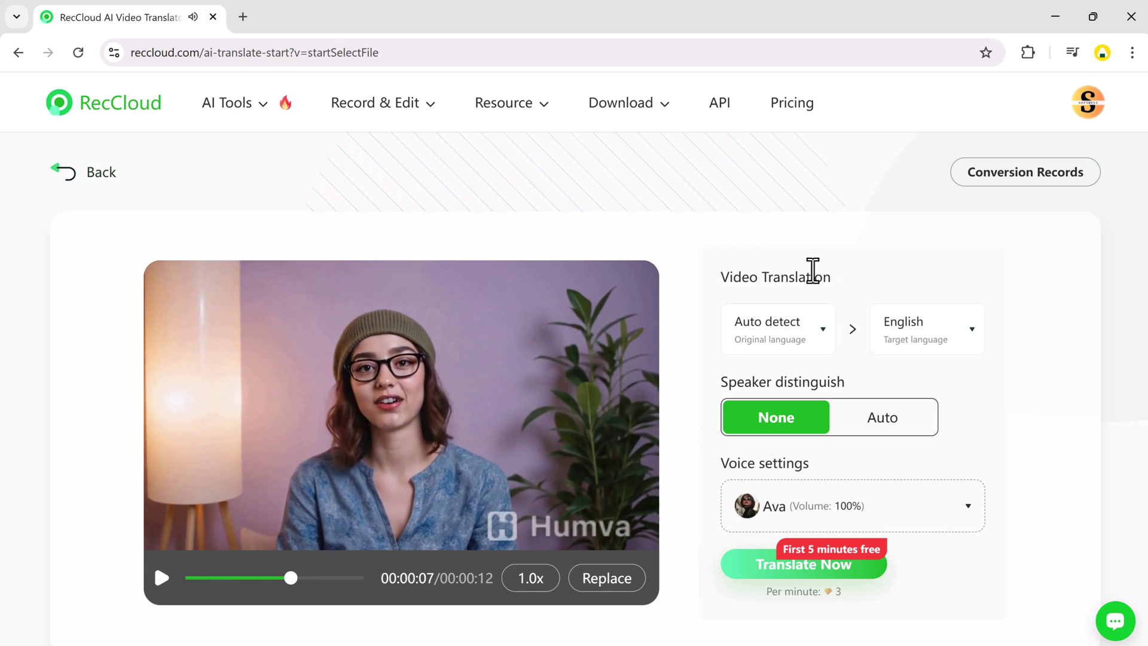
- Set the original language to English and the target language to French
left_click(824, 332)
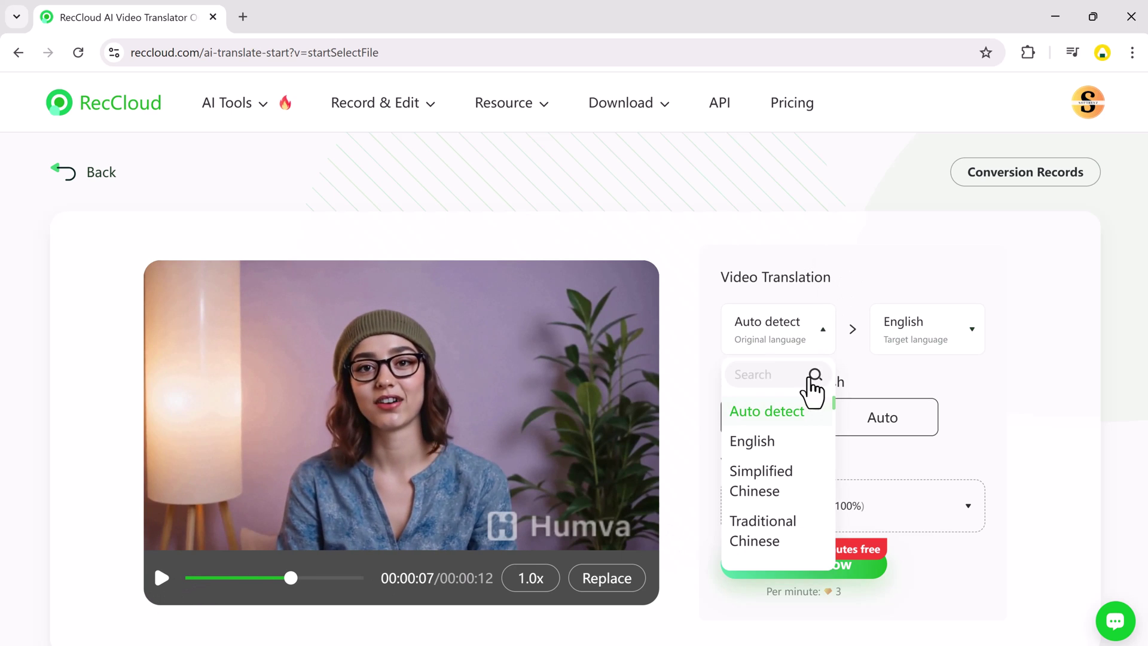
left_click(777, 443)
left_click(956, 347)
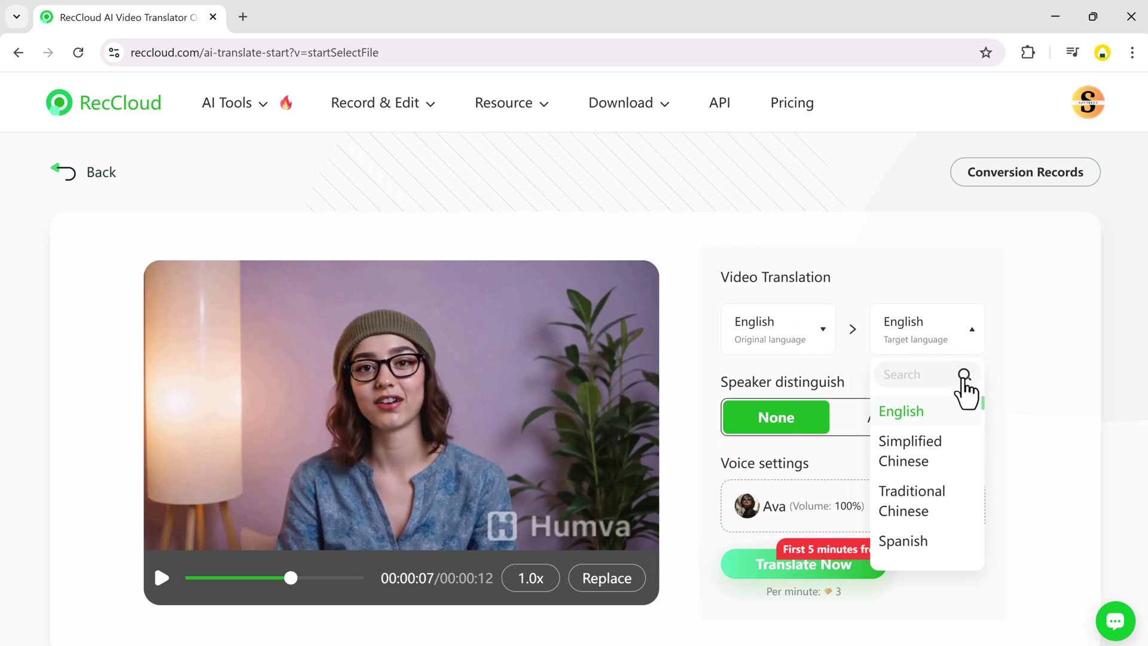
scroll(968, 475, "down", 2)
scroll(969, 476, "down", 1)
scroll(970, 472, "down", 1)
scroll(970, 475, "down", 1)
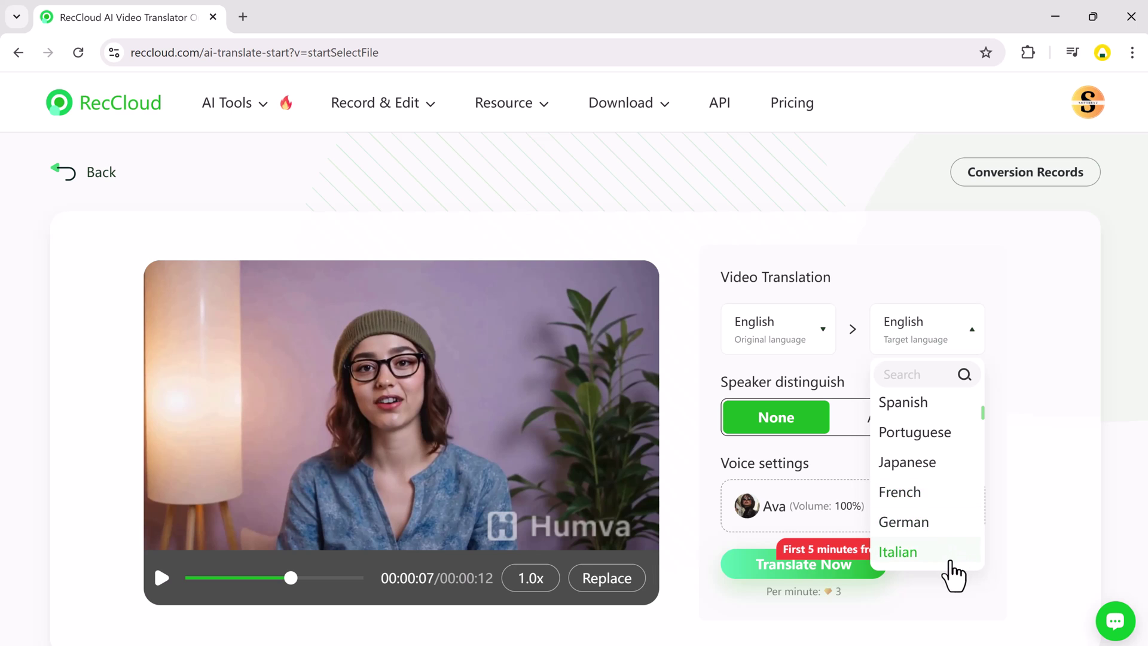
scroll(942, 511, "down", 5)
scroll(942, 511, "down", 2)
scroll(943, 505, "down", 1)
scroll(945, 502, "down", 2)
scroll(946, 500, "down", 1)
scroll(948, 496, "down", 4)
scroll(945, 494, "down", 4)
scroll(943, 508, "up", 15)
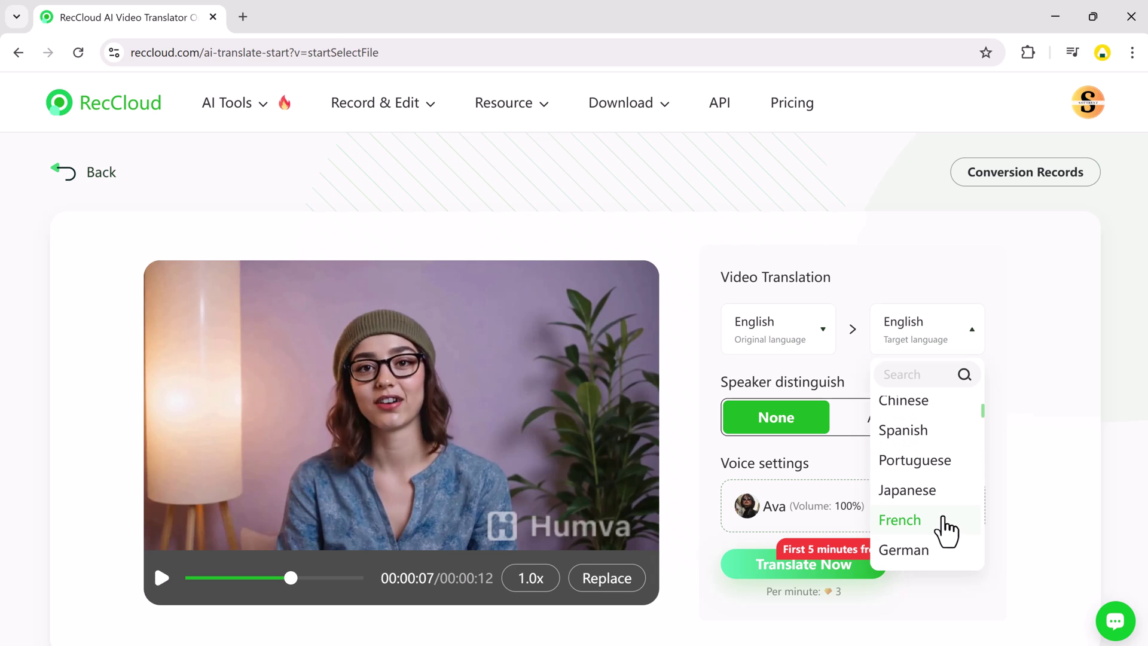
left_click(944, 529)
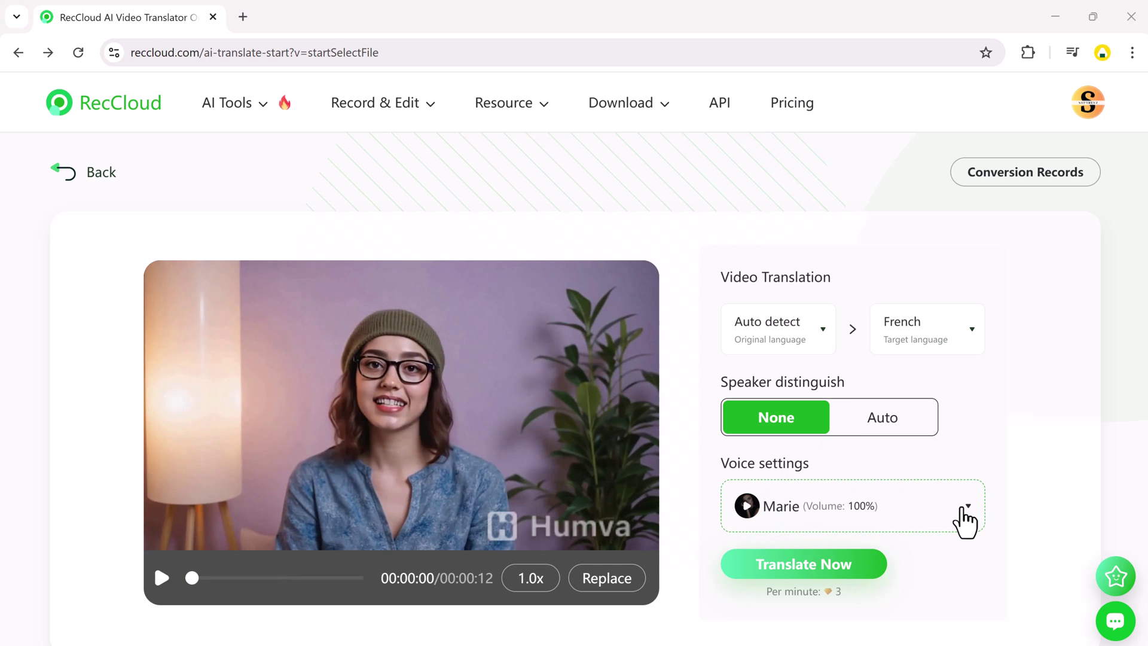
- Preview the Pauline and Nathalie dubbing voices
left_click(964, 509)
scroll(897, 333, "down", 3)
scroll(891, 333, "down", 1)
scroll(849, 392, "down", 2)
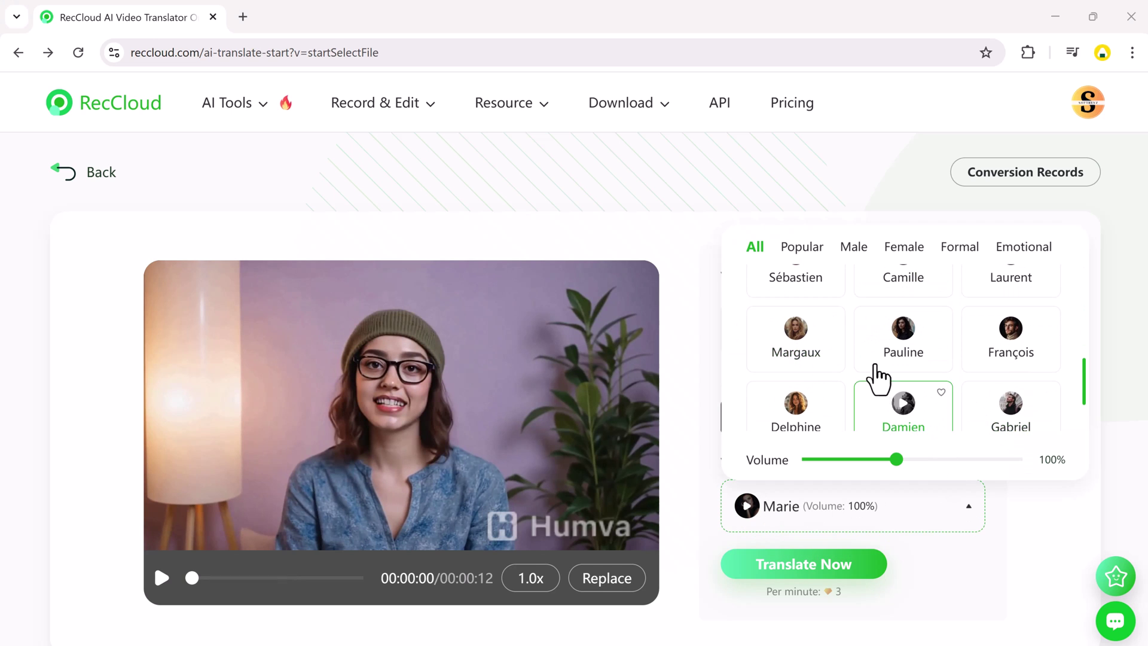
left_click(903, 328)
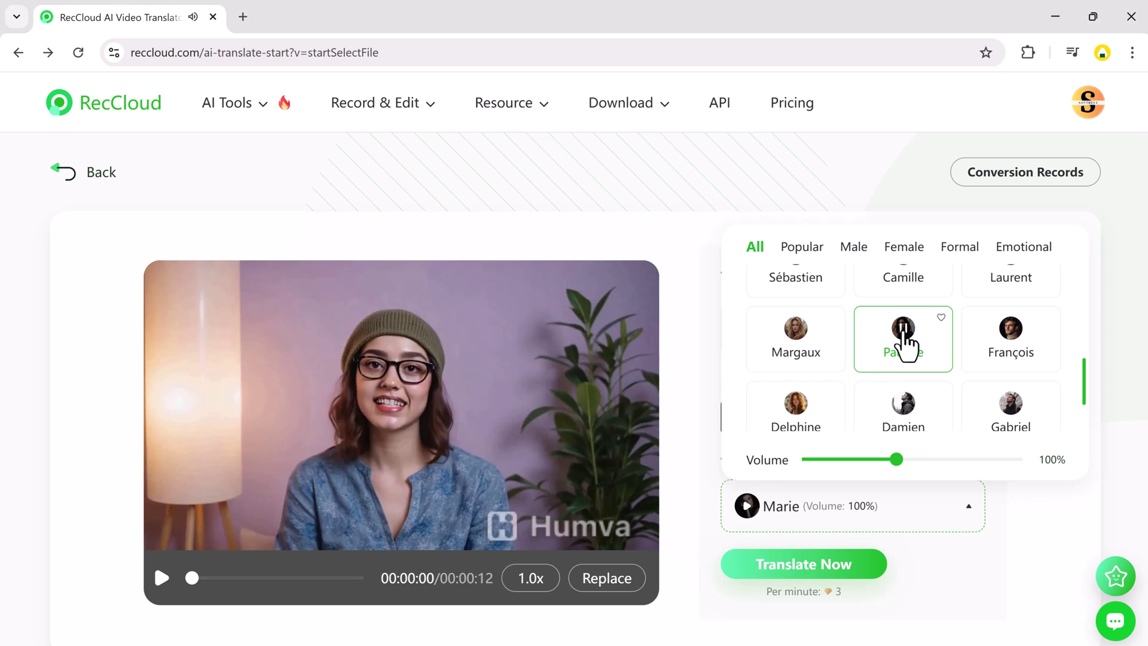
scroll(867, 368, "down", 2)
left_click(795, 383)
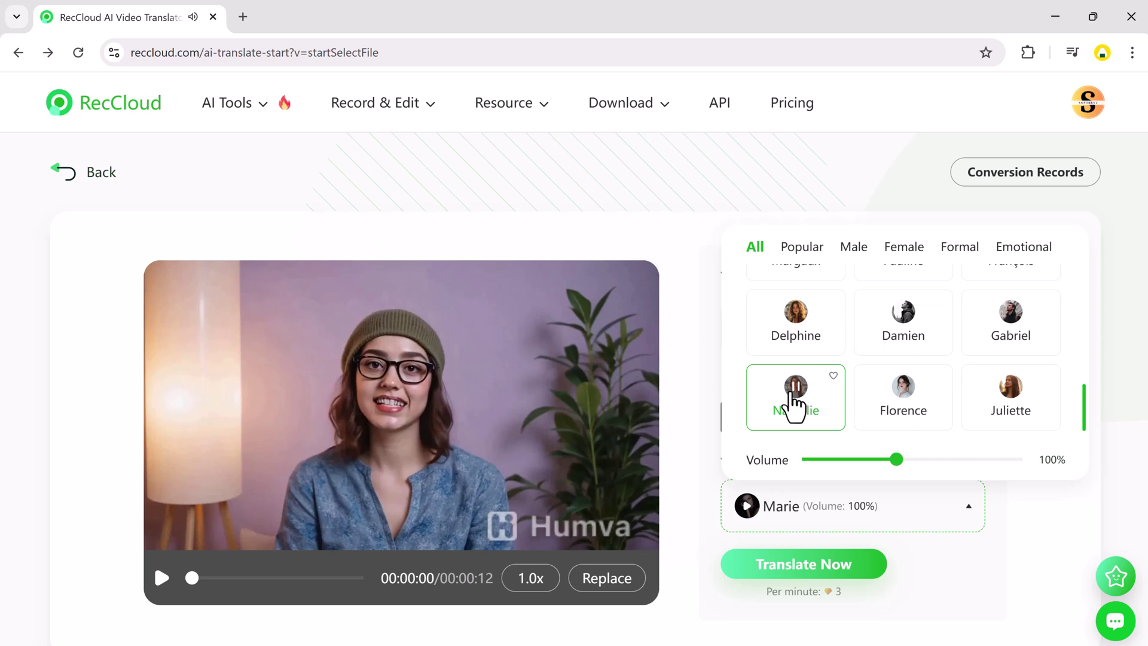
- Sample a voice from the Popular voices, then close the list keeping Marie
scroll(789, 371, "up", 4)
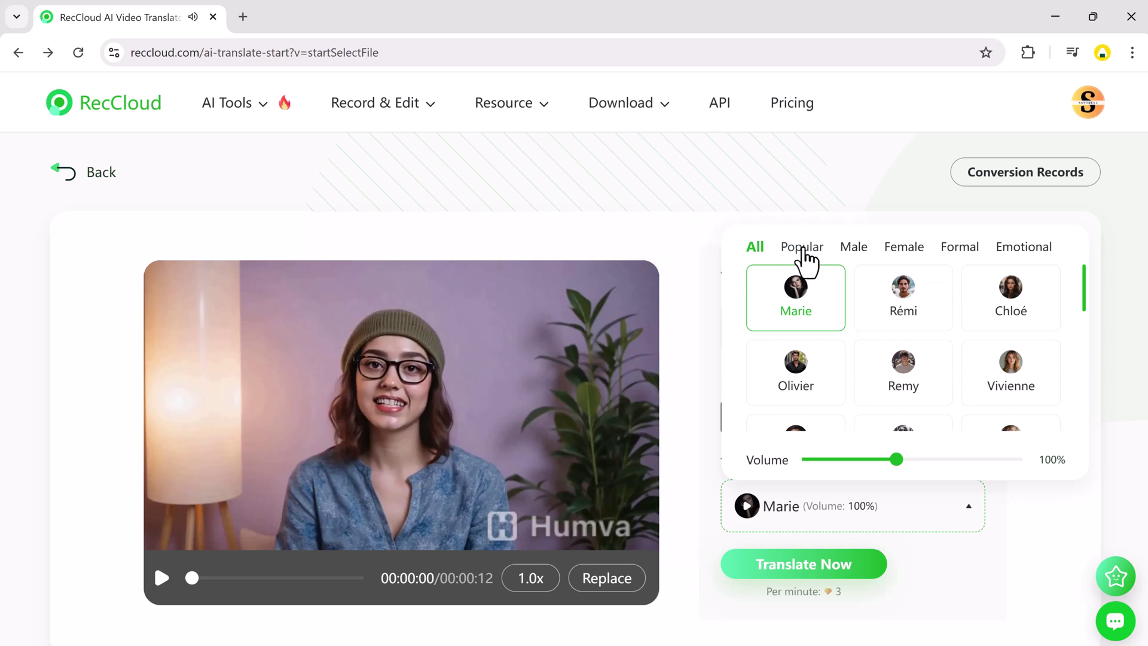
left_click(802, 250)
left_click(1012, 366)
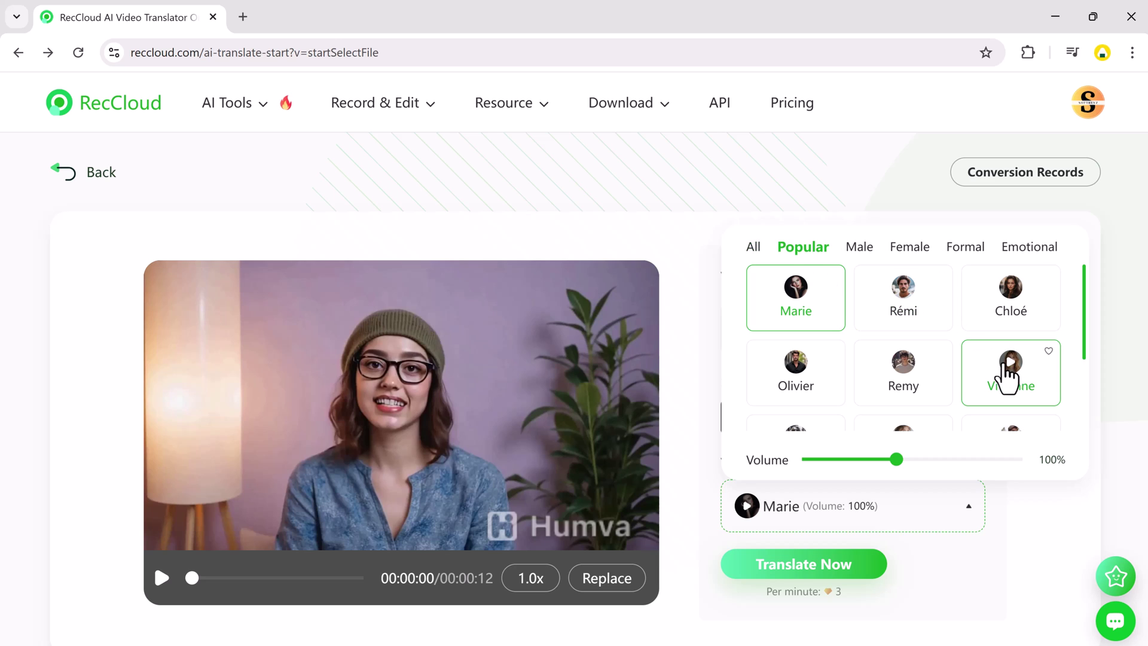
mouse_move(795, 372)
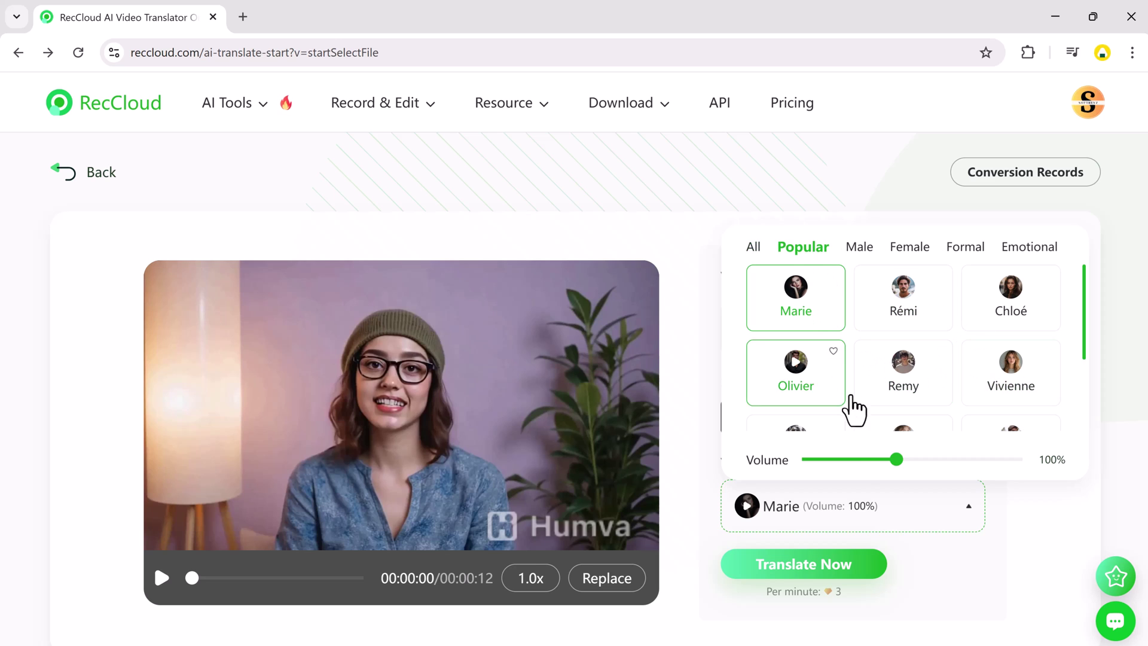
left_click(1034, 513)
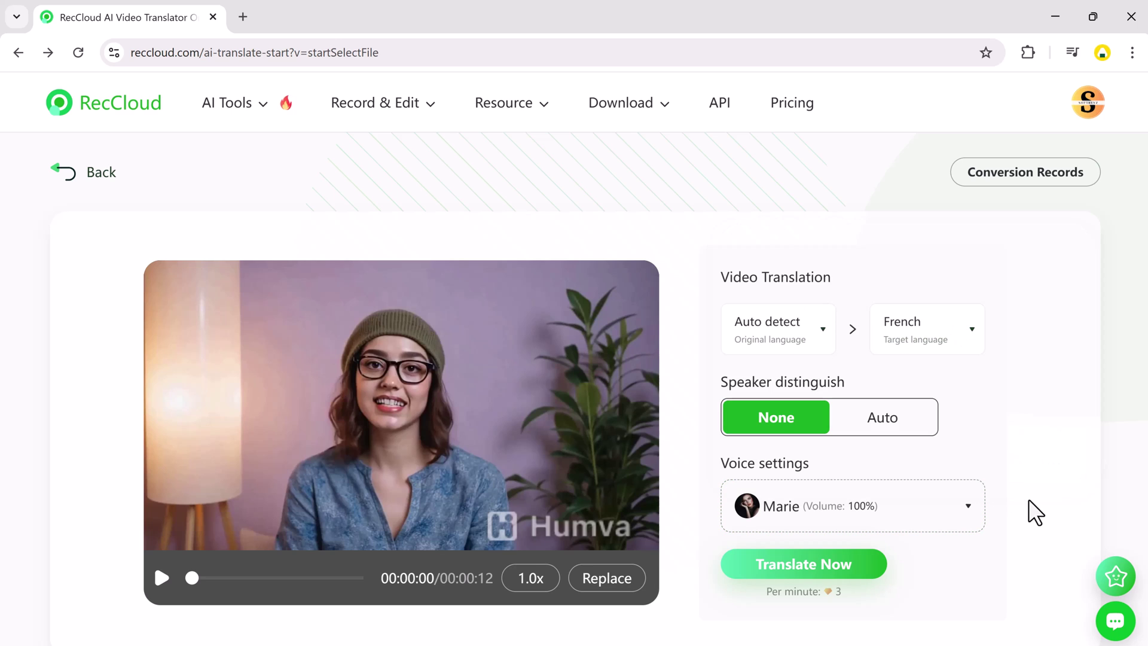
- Translate the video into French and play the subtitled preview
left_click(845, 576)
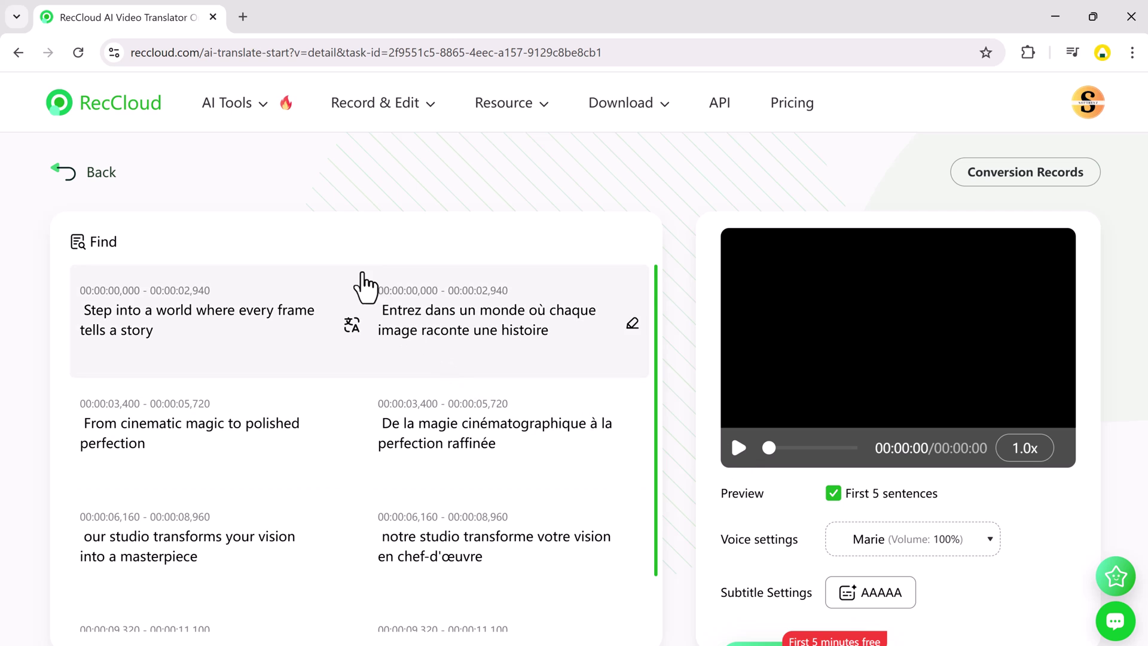
scroll(360, 284, "down", 1)
scroll(405, 354, "up", 1)
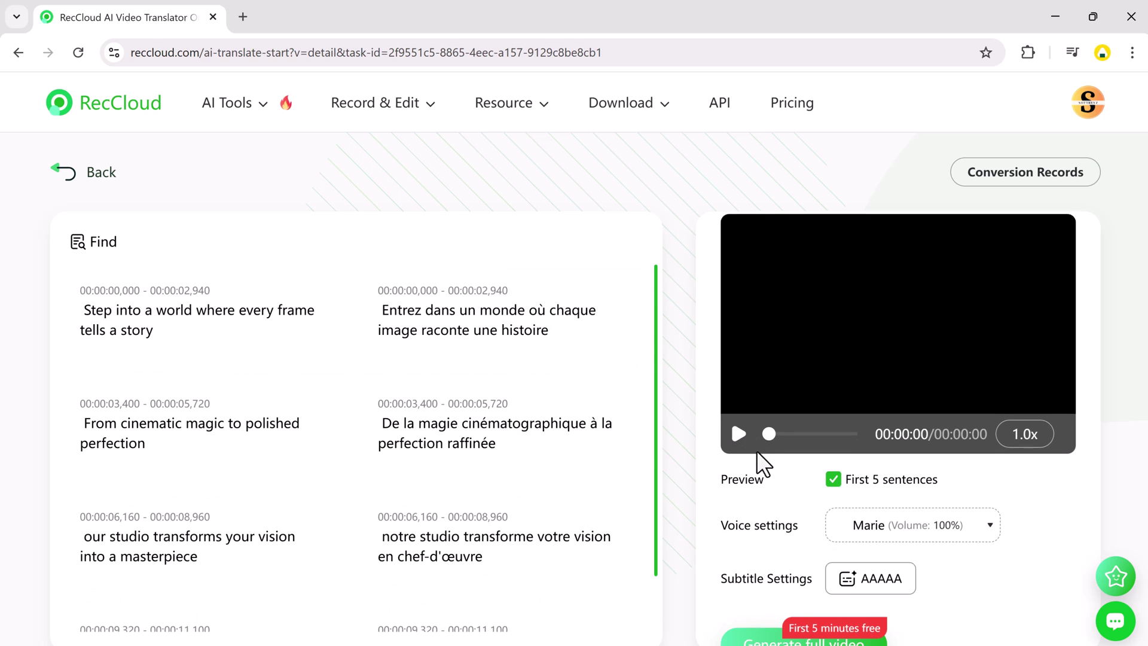
left_click(740, 448)
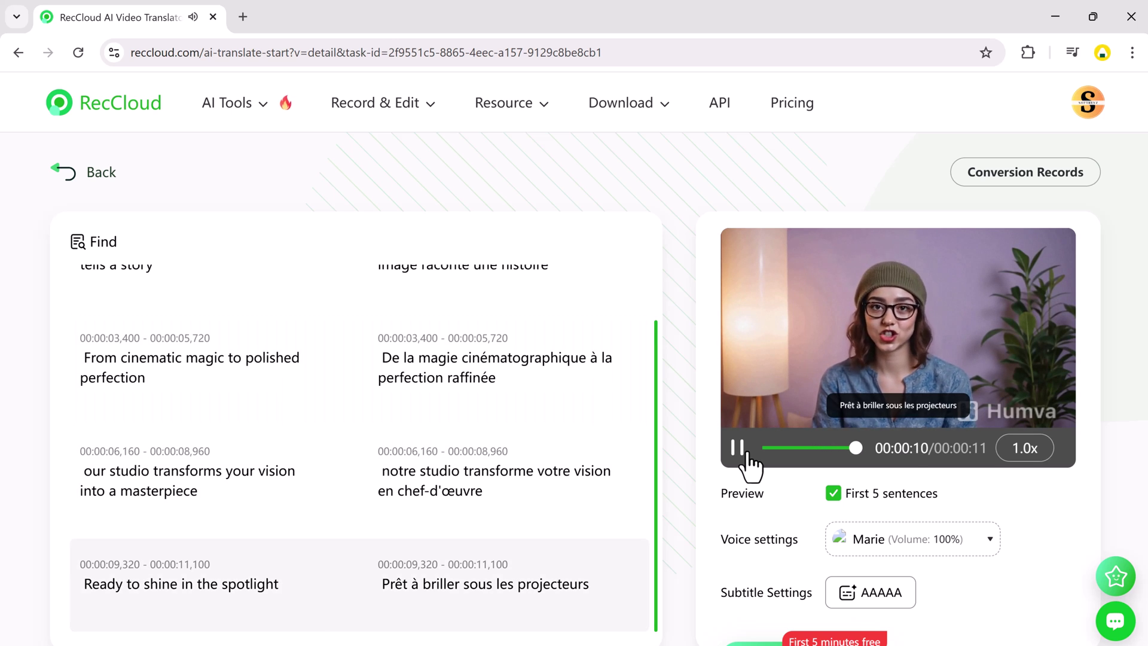
scroll(993, 538, "down", 1)
scroll(987, 544, "down", 1)
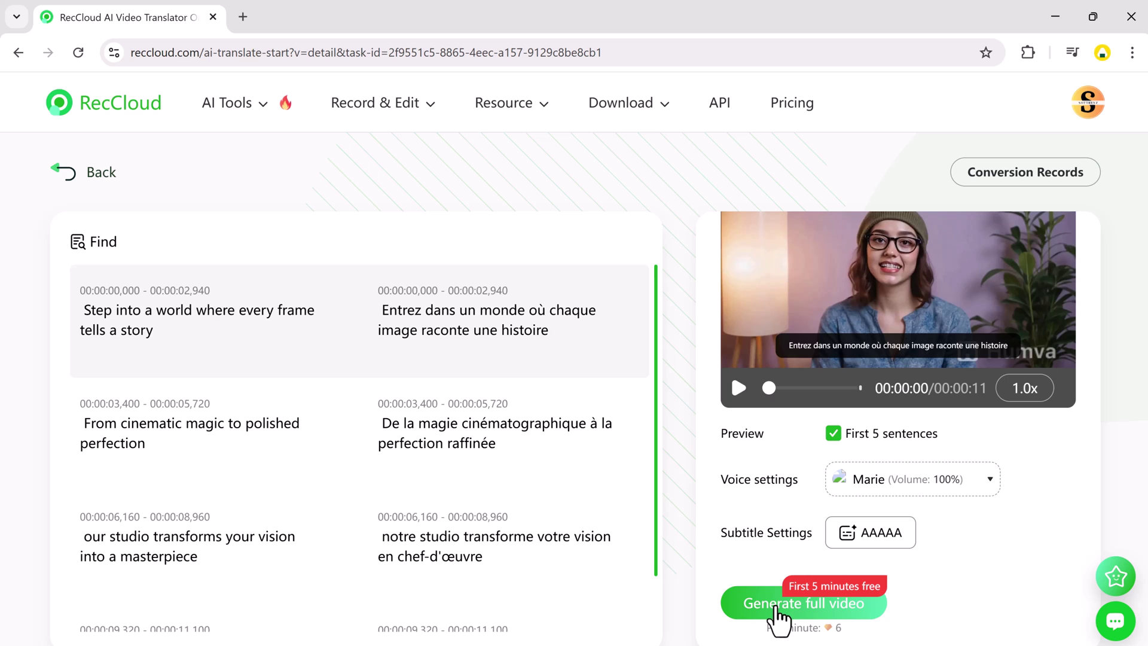
- Generate the full French-dubbed video and play it from the history
left_click(777, 607)
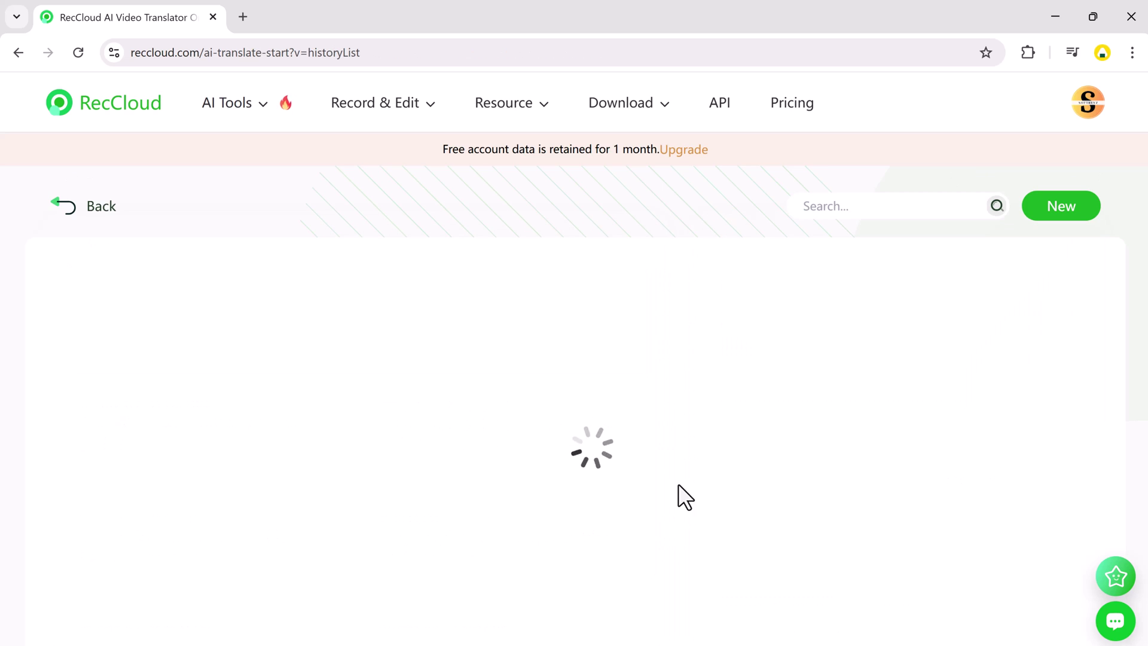
mouse_move(222, 362)
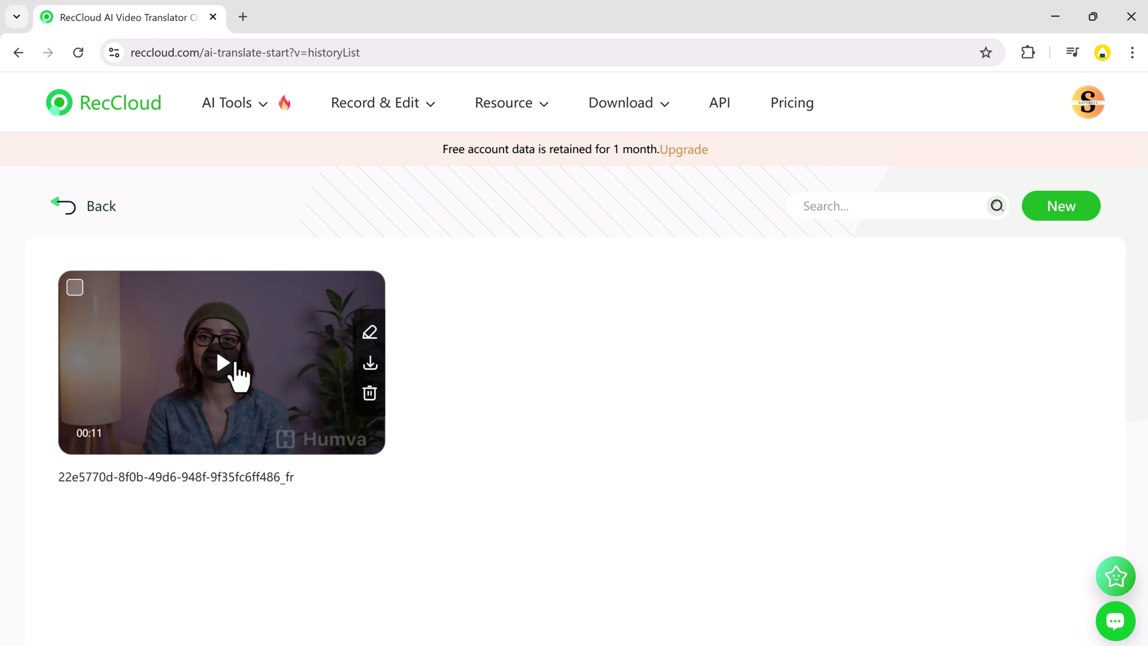
left_click(221, 371)
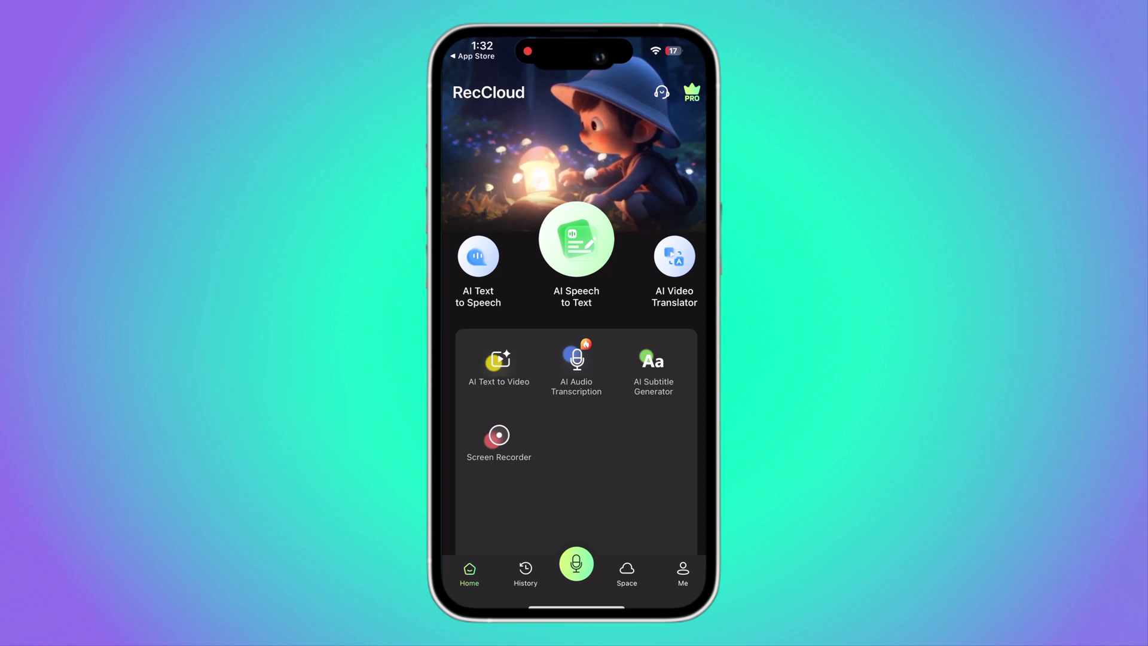
- Import a video from the phone's photo library and play it
left_click(576, 239)
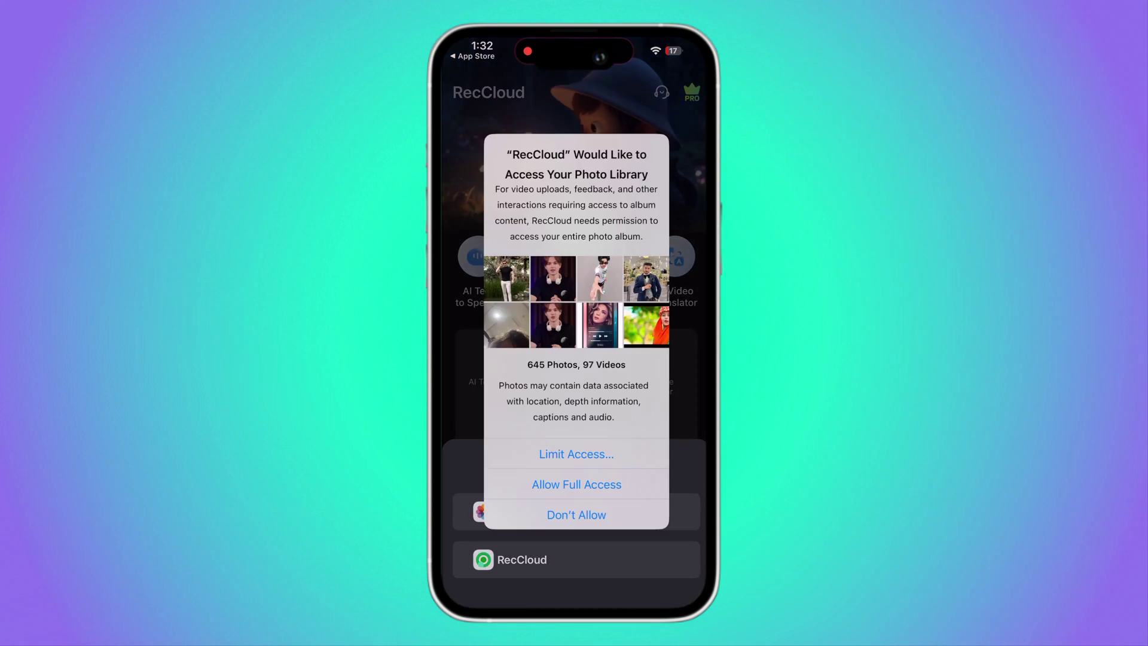
left_click(576, 485)
left_click(488, 157)
left_click(663, 464)
left_click(578, 177)
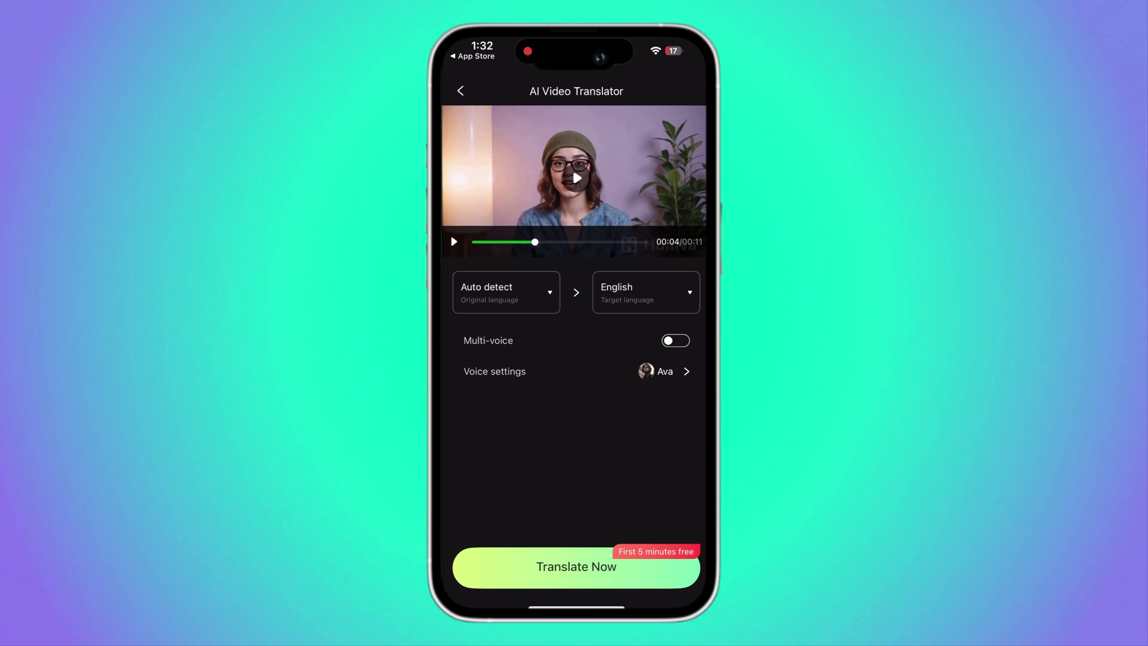
- Set Spanish as the target language and keep Beatriz as the voice
left_click(646, 292)
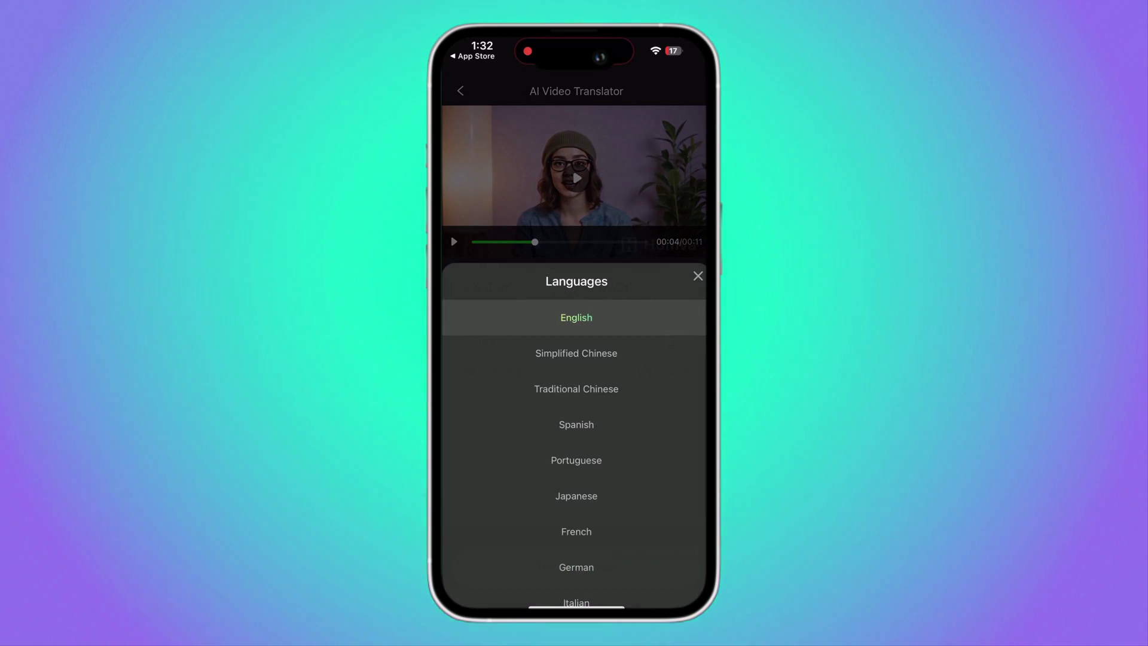
left_click(576, 424)
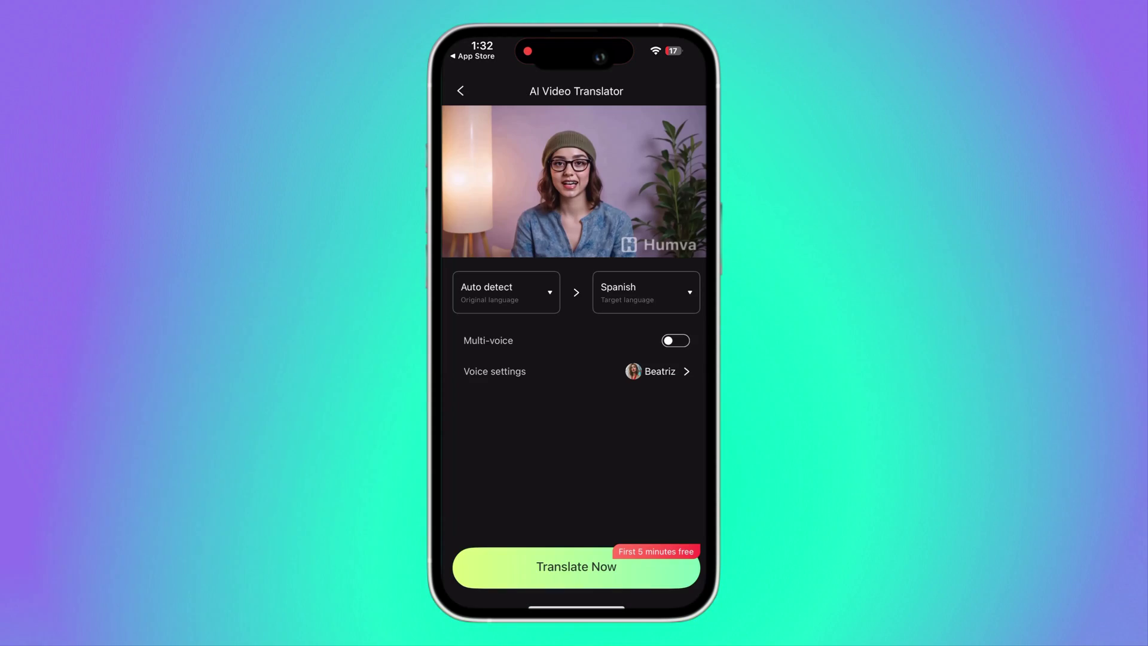
left_click(658, 372)
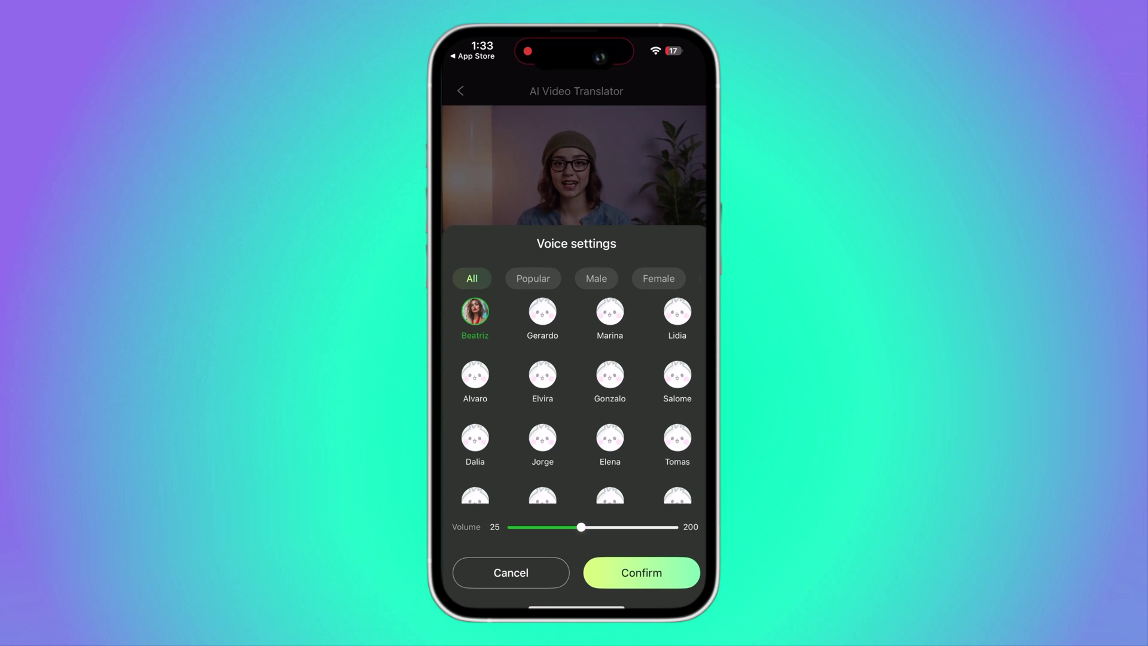
left_click(641, 572)
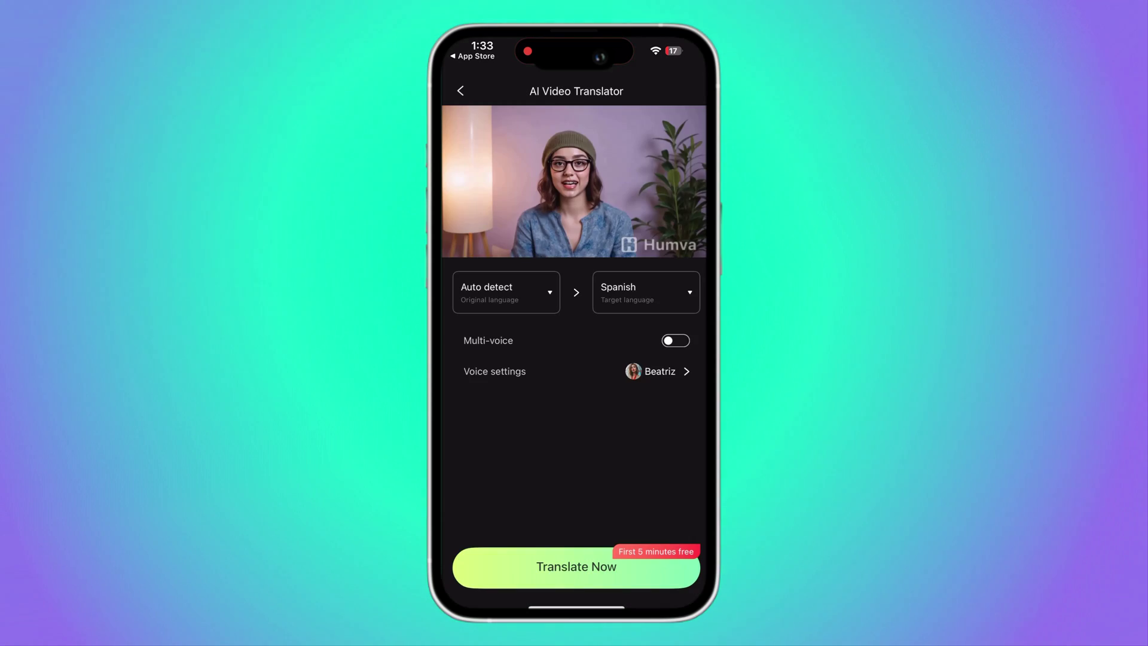
- Translate into Spanish, scrub the subtitle segments, and preview the dubbed video
left_click(576, 566)
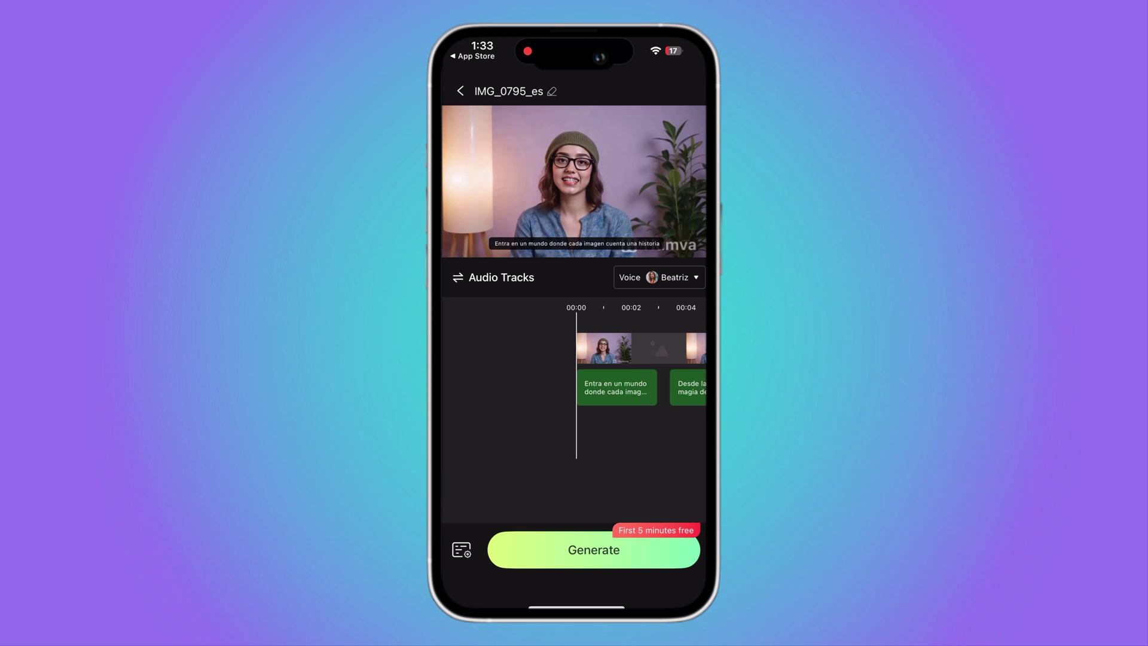
left_click_drag(628, 383, 567, 383)
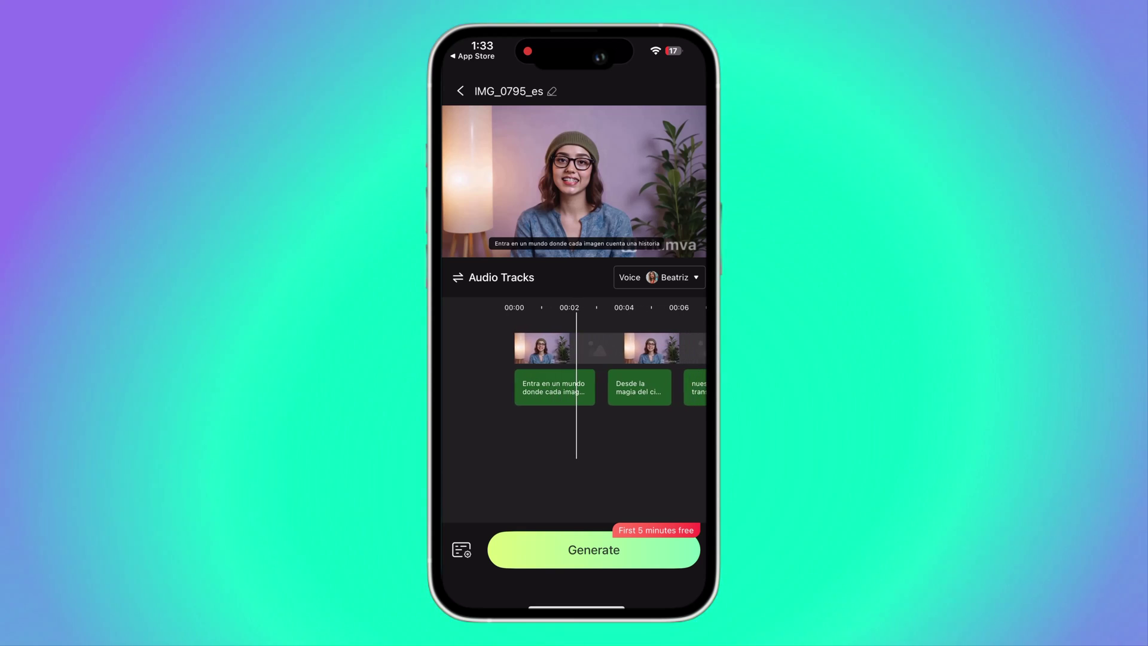
left_click(639, 388)
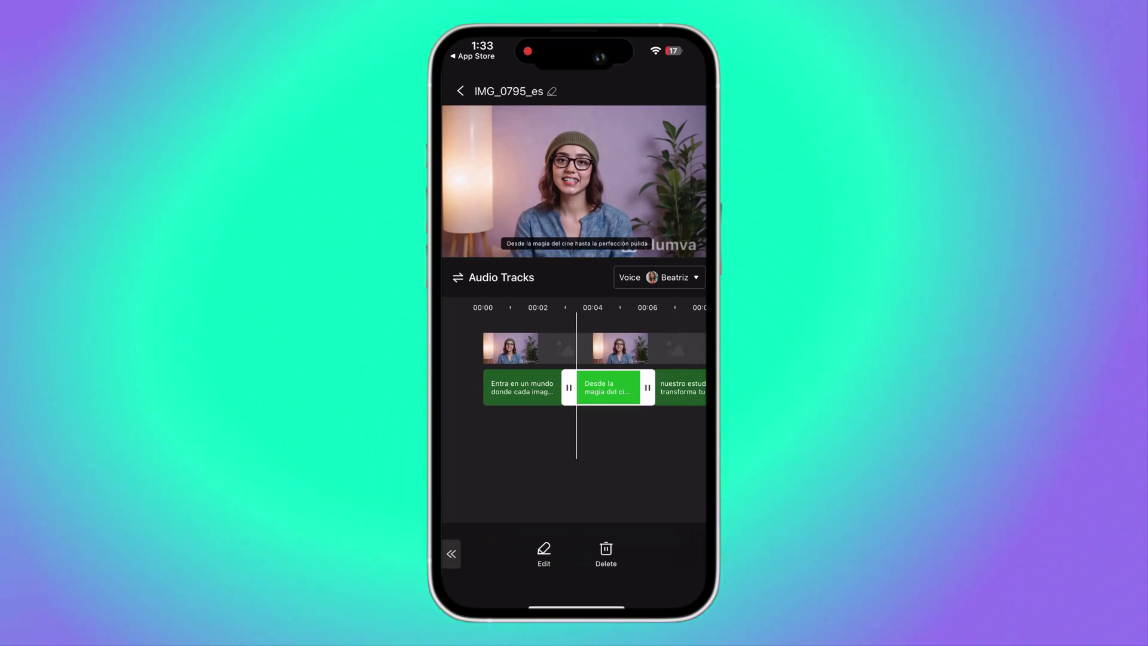
mouse_move(578, 387)
left_mouse_down()
mouse_move(688, 388)
mouse_move(470, 387)
left_mouse_up()
mouse_move(598, 388)
left_mouse_down()
mouse_move(532, 388)
mouse_move(658, 388)
left_mouse_up()
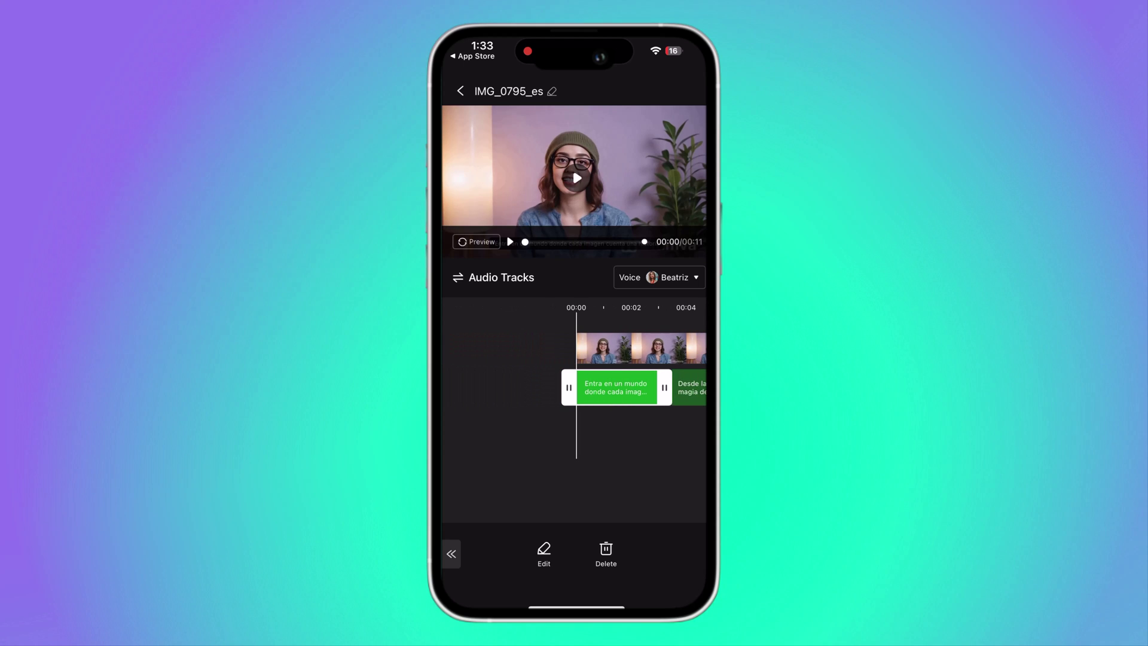
left_click(572, 167)
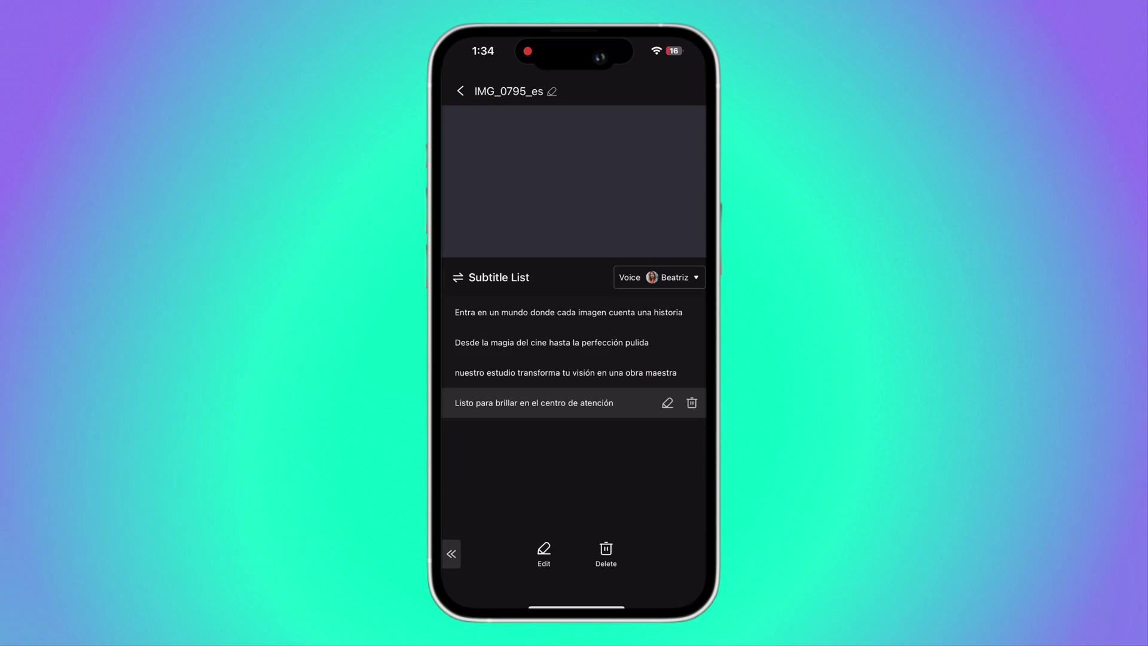
left_click(659, 277)
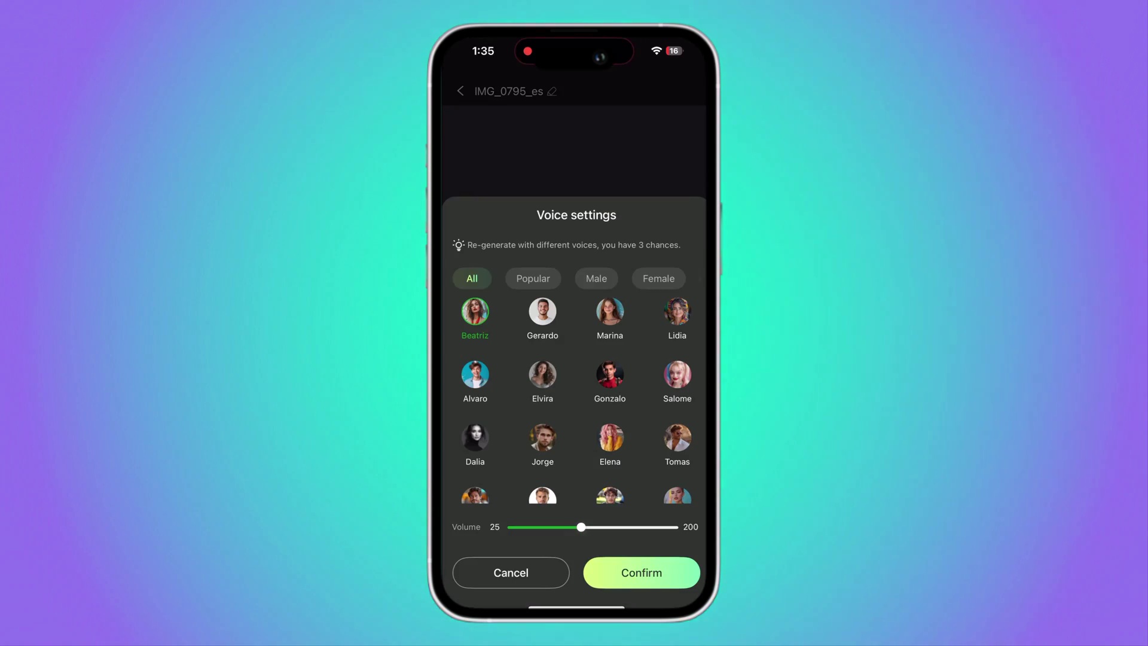
left_click(511, 573)
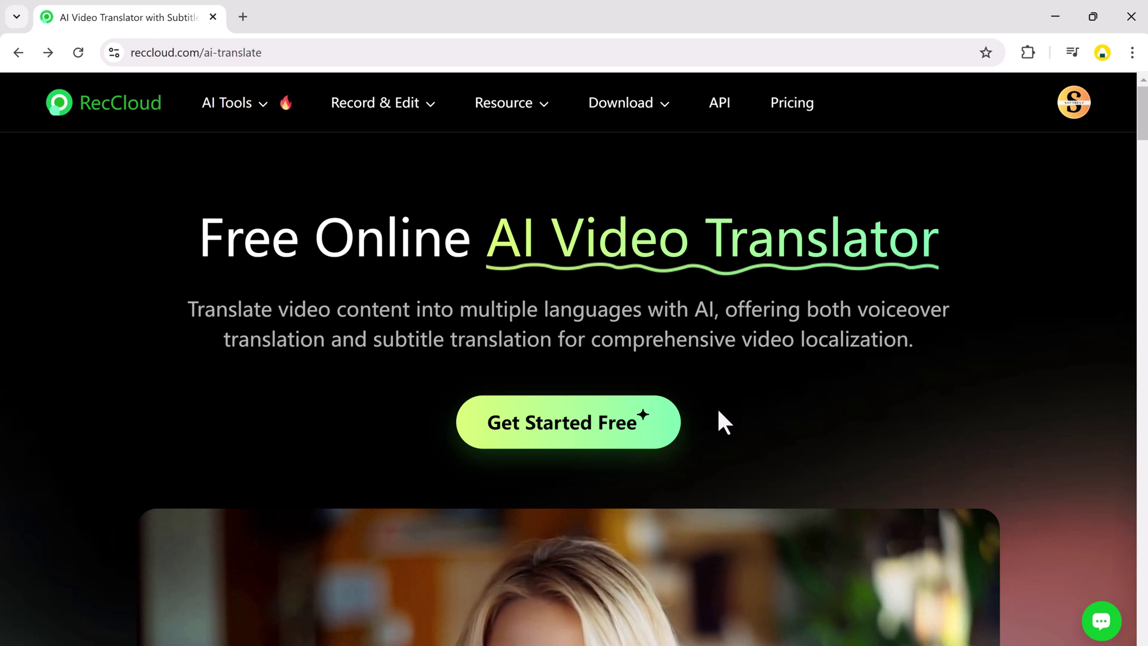
scroll(717, 409, "down", 2)
scroll(717, 407, "down", 2)
scroll(717, 405, "down", 2)
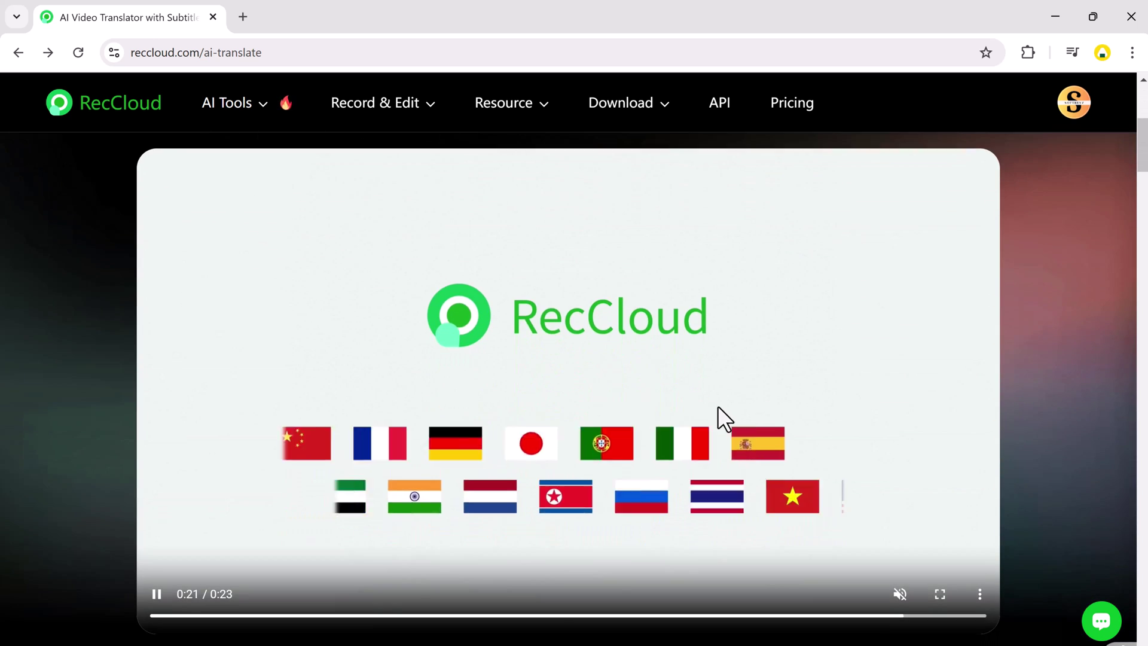